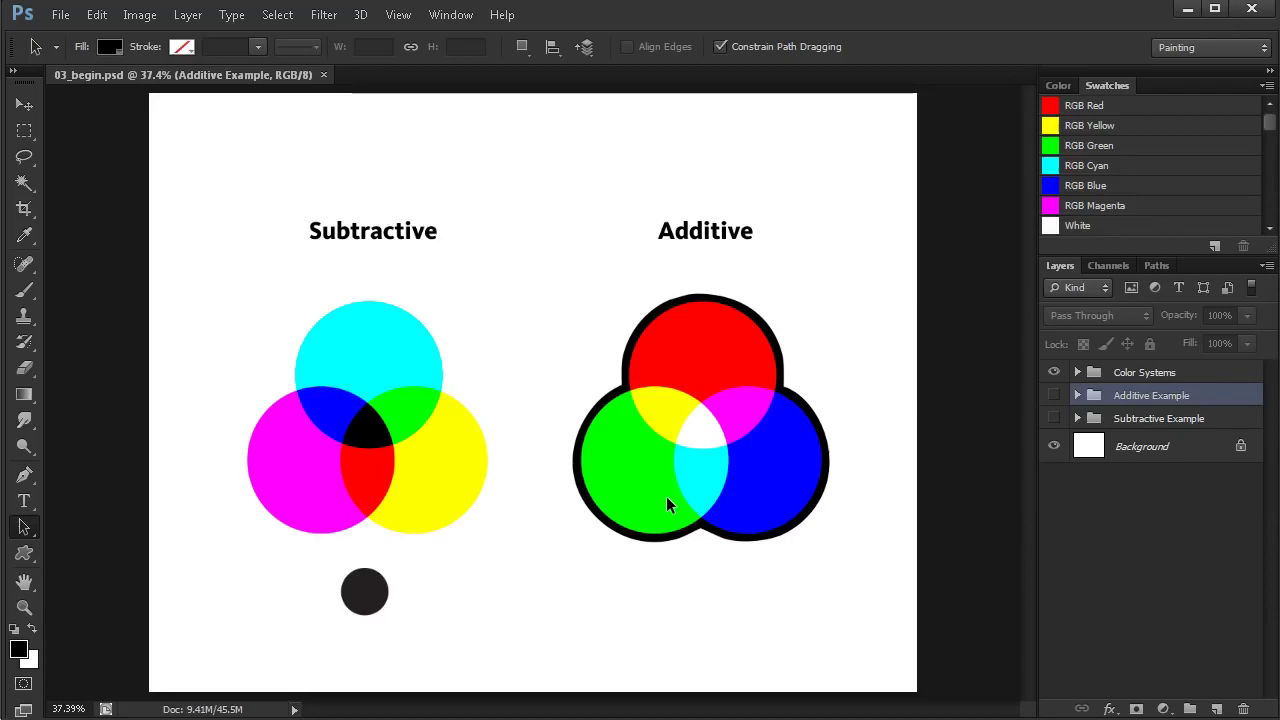
Toggle the Color Systems group's visibility off, on, and off again, leaving the diagrams hidden.
click(1053, 372)
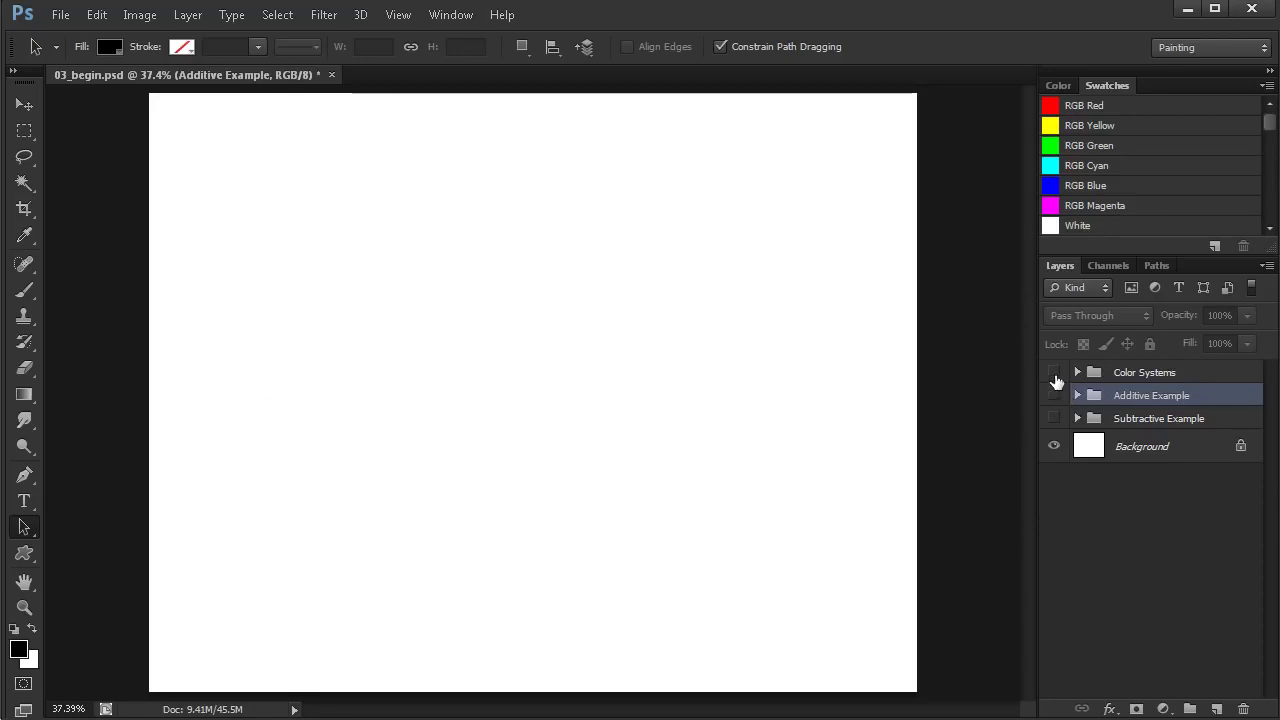
click(1053, 372)
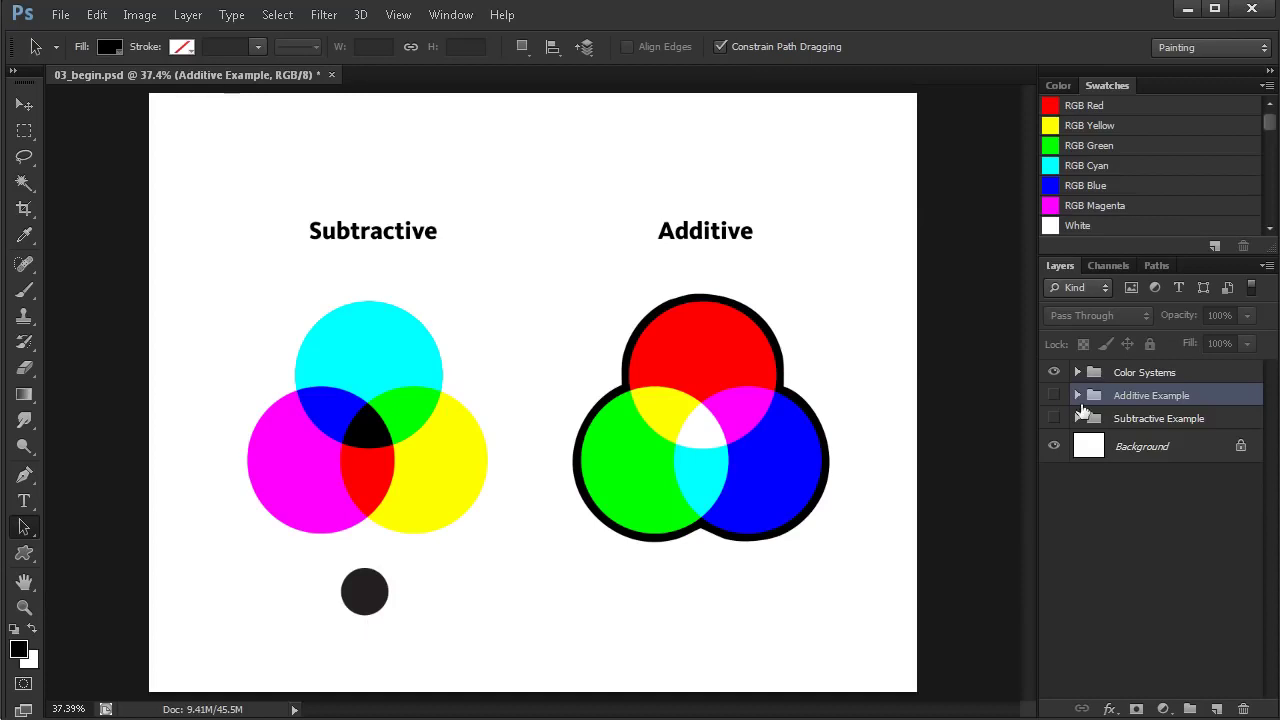
click(1053, 372)
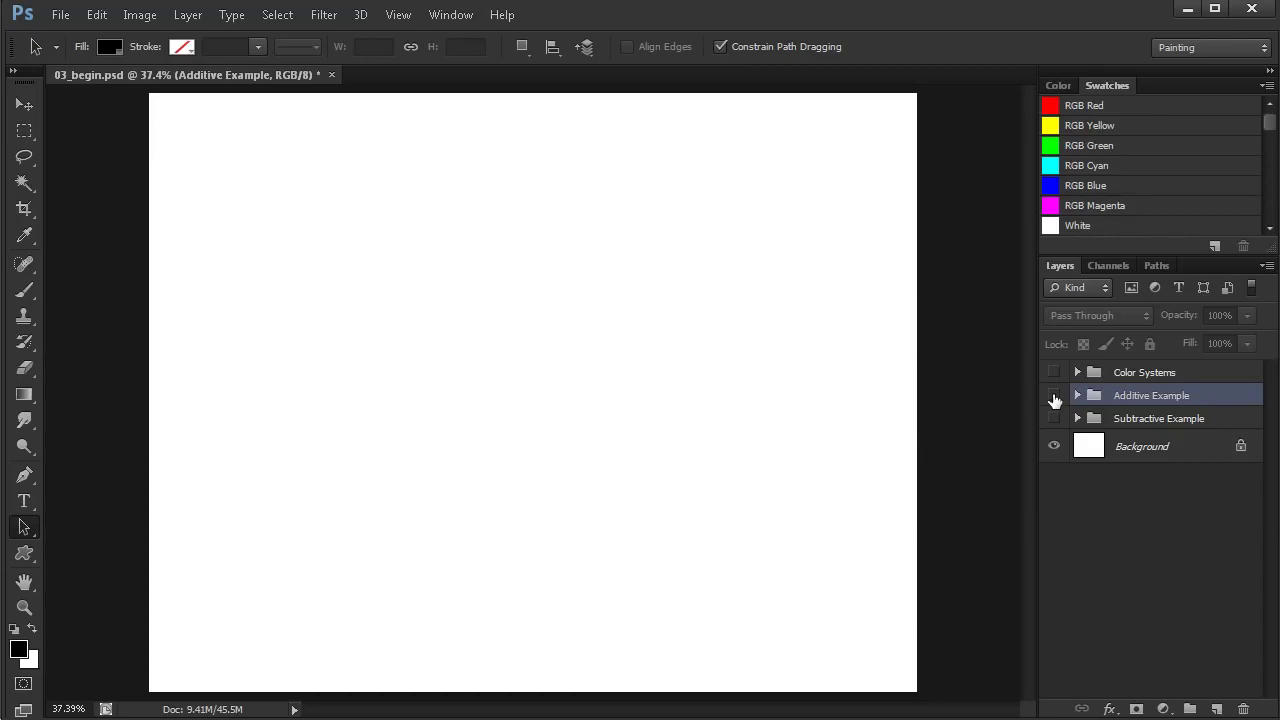
Show the Additive Example group, keep Subtractive hidden, expand Additive and select the red layer.
click(1053, 396)
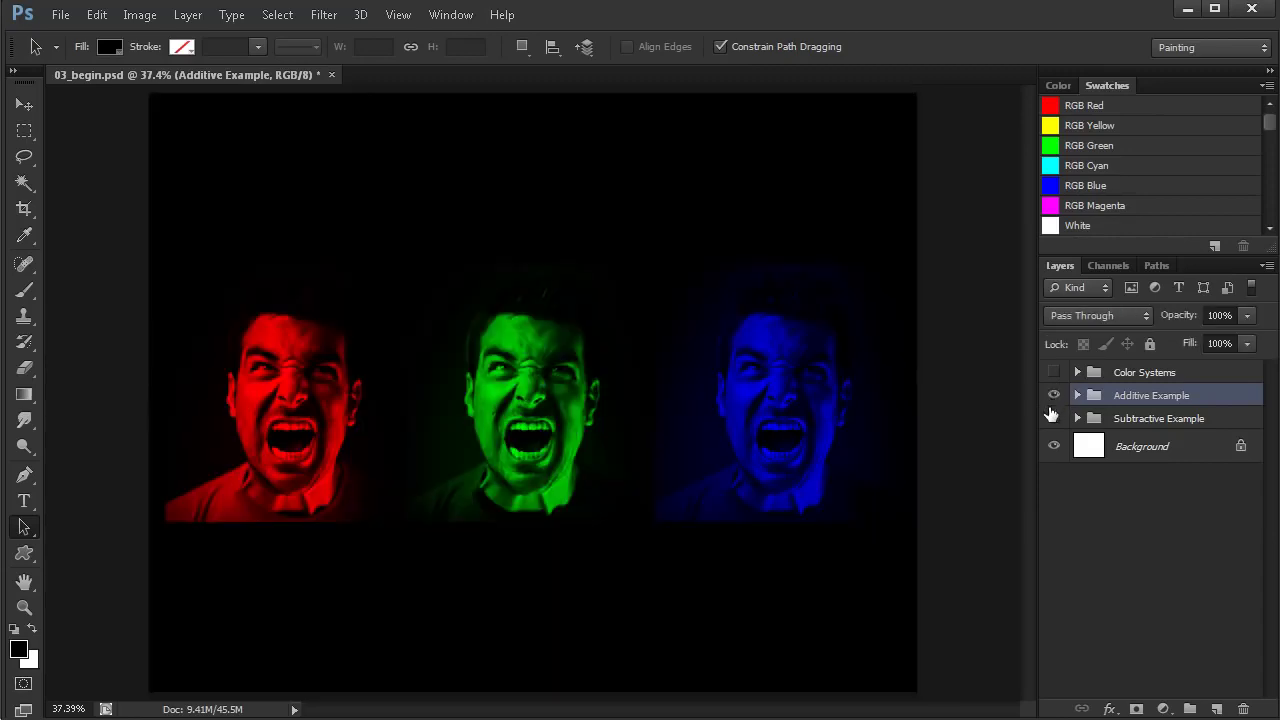
click(1052, 418)
click(1078, 396)
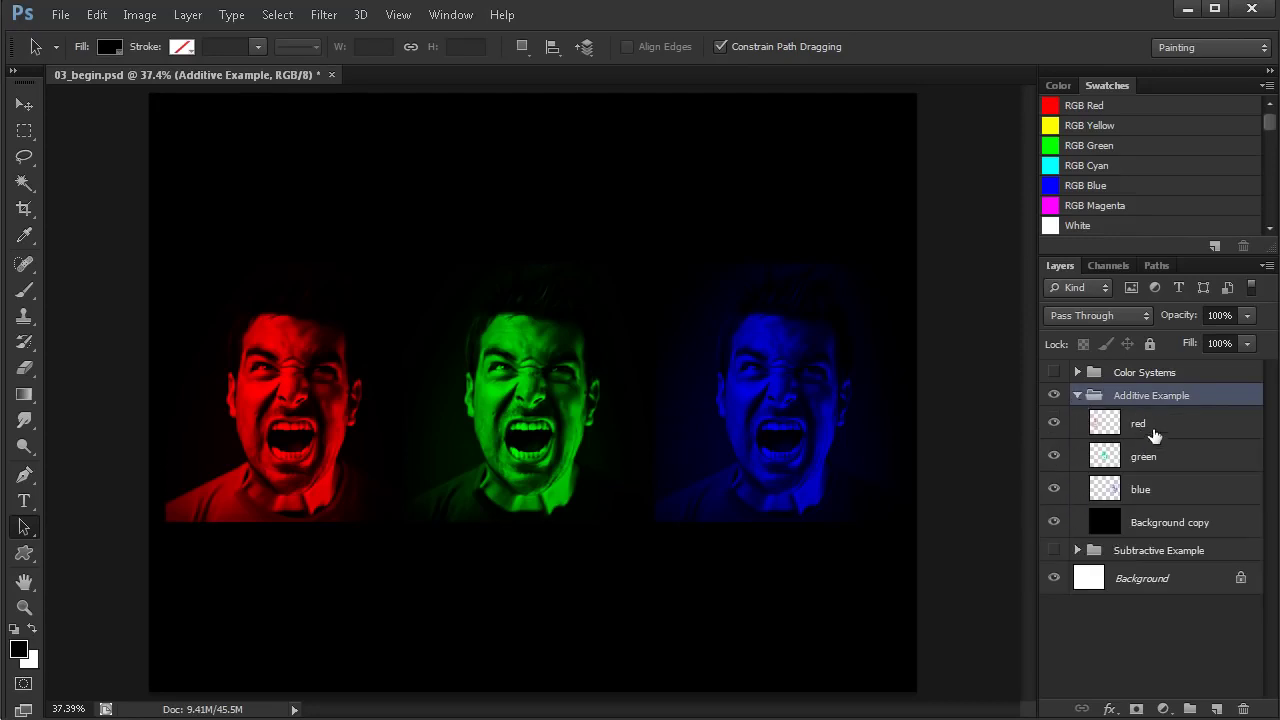
click(1148, 428)
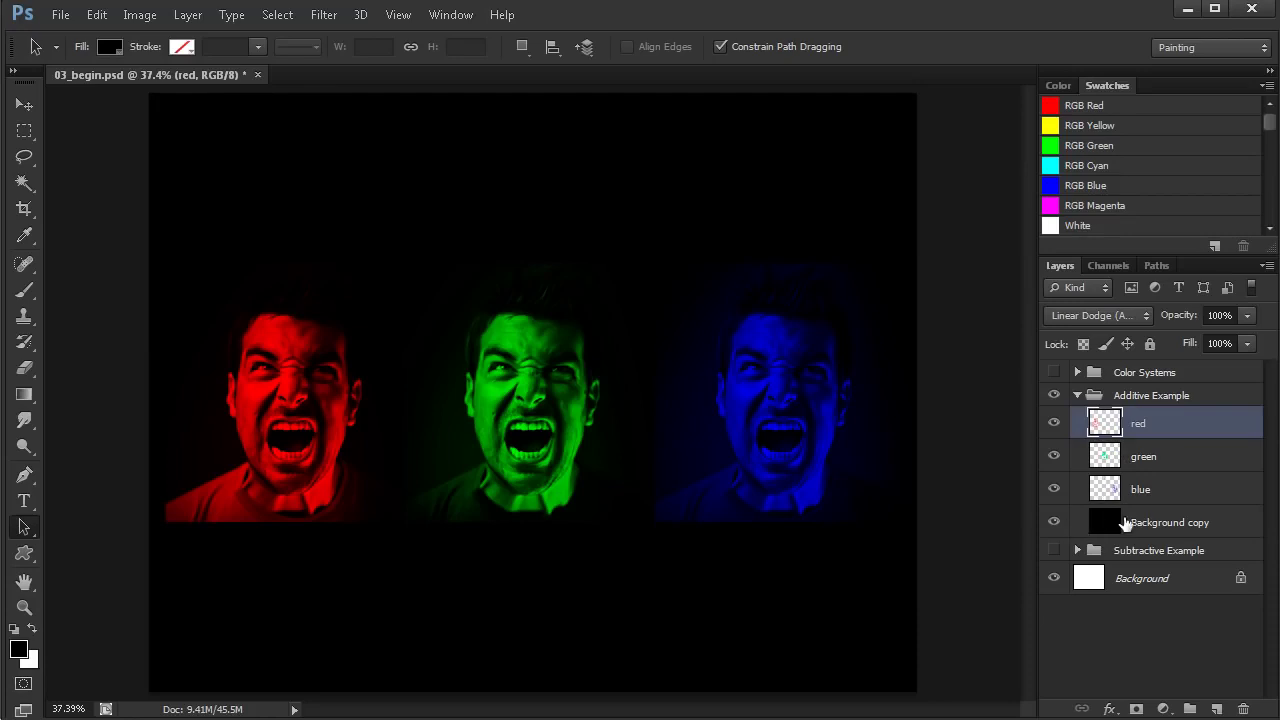
Set the red, green and blue face layers to Normal, then reselect only the red layer.
click(1055, 522)
click(1055, 522)
click(1117, 321)
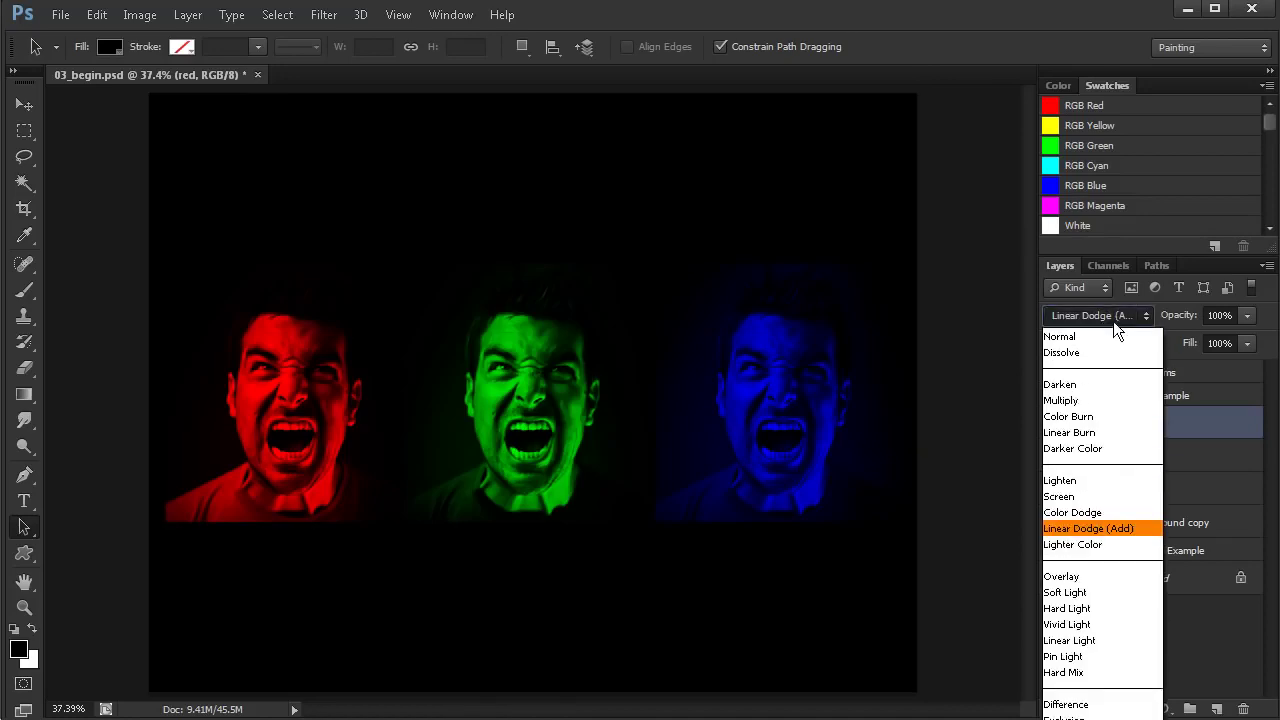
click(1116, 317)
shift+click(1137, 487)
click(1105, 320)
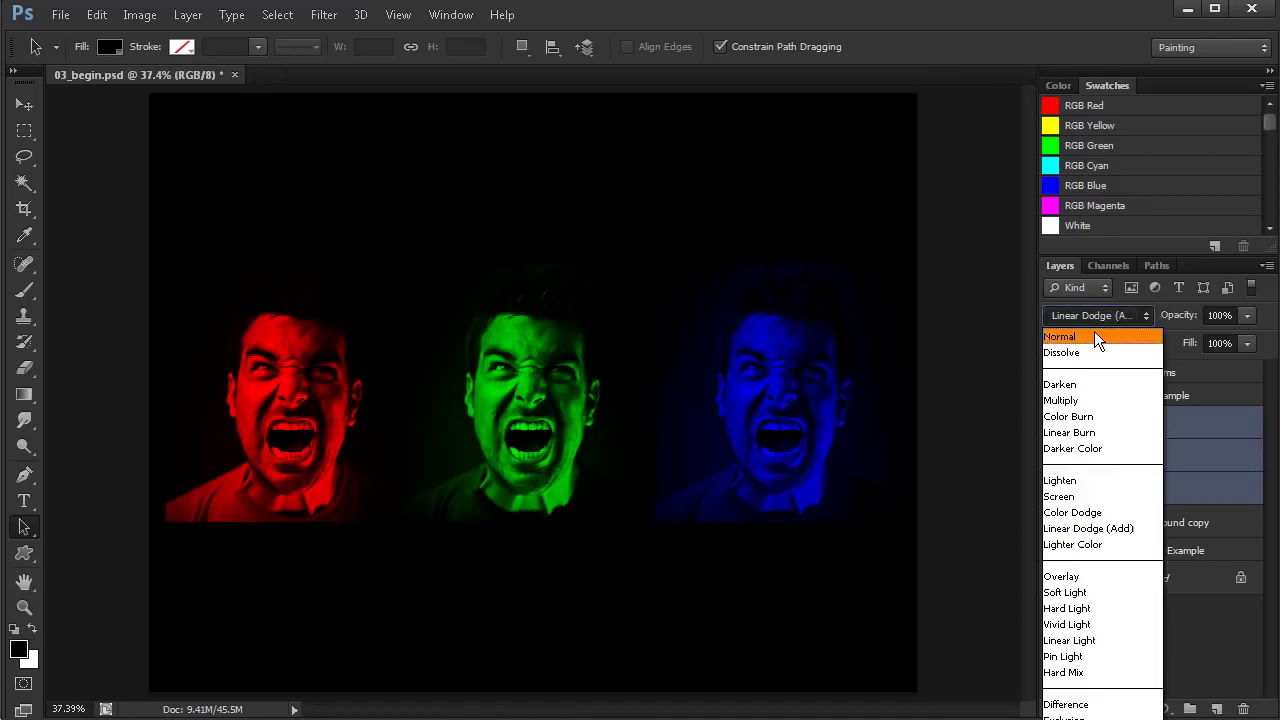
click(1094, 336)
click(1152, 430)
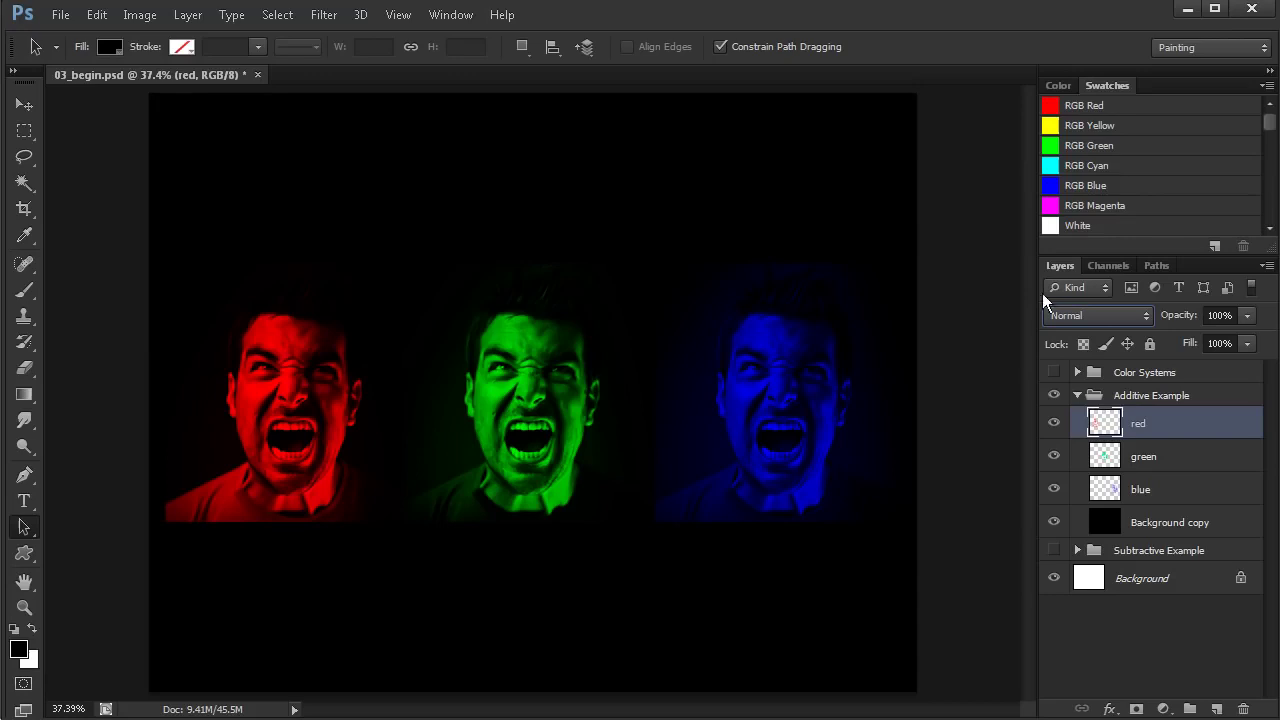
Set the red, green and blue face layers to Linear Dodge (Add) and reselect the red layer.
shift+click(1150, 484)
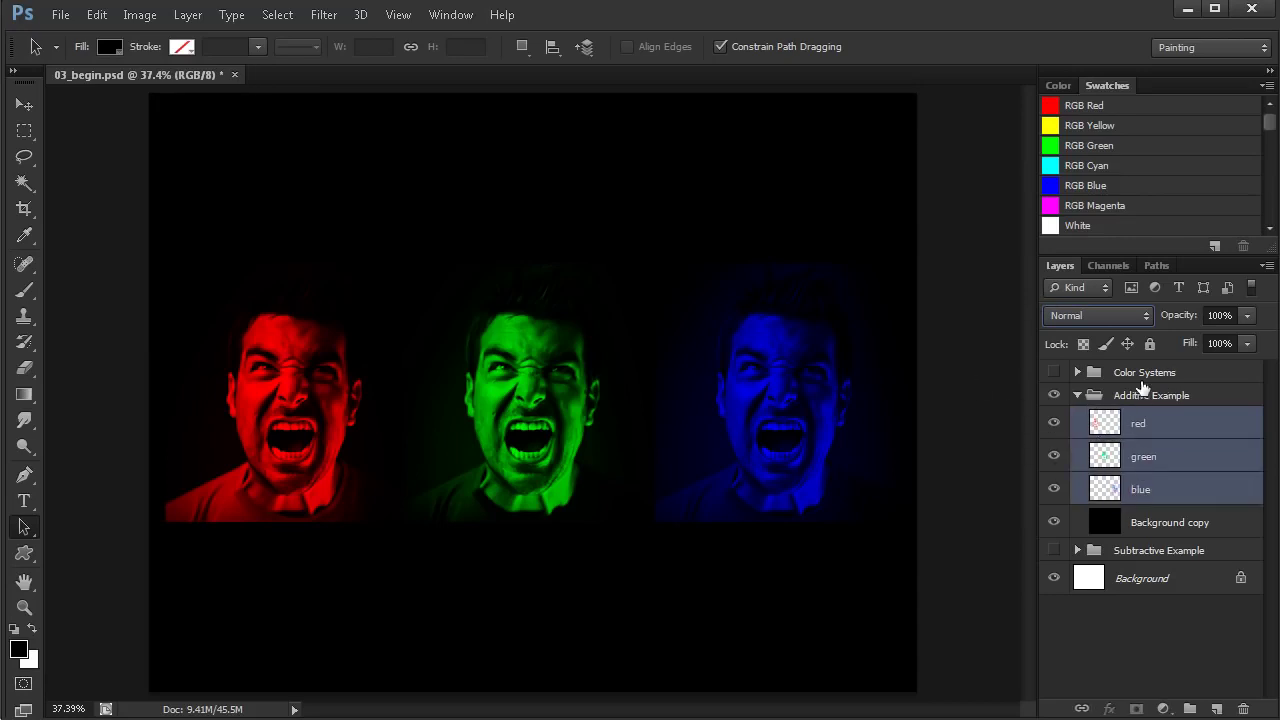
click(1123, 314)
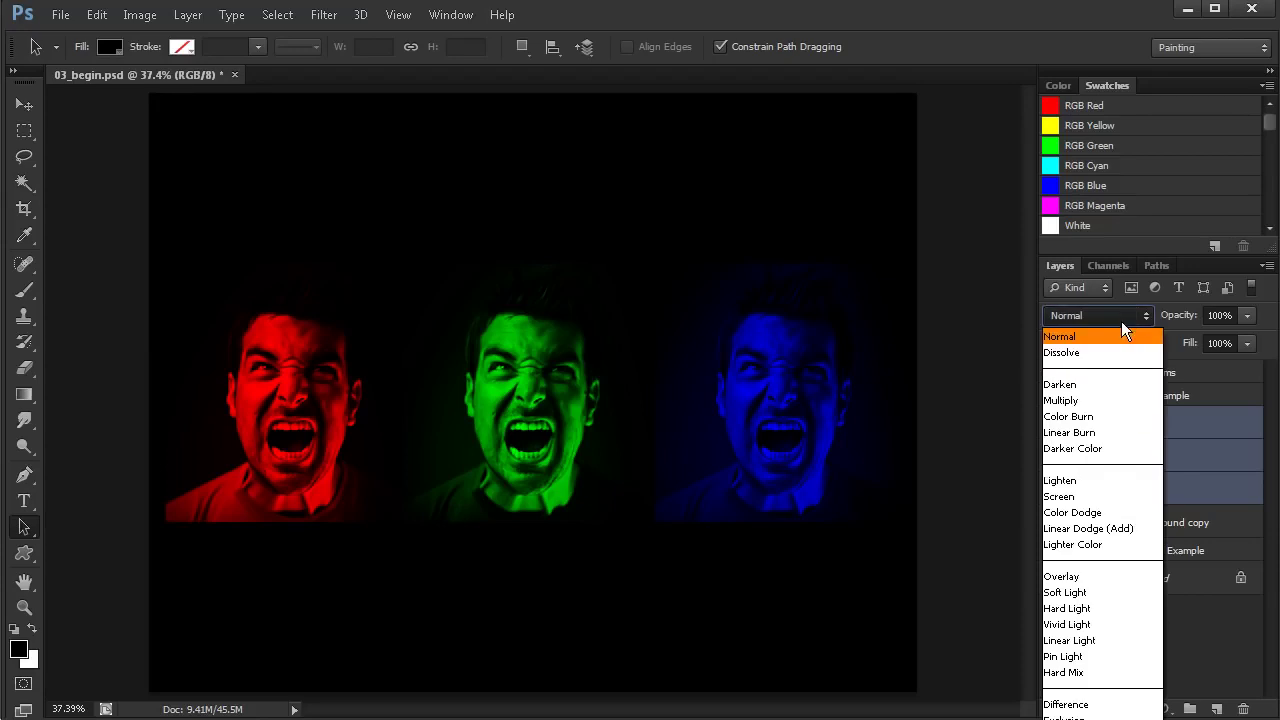
click(1104, 528)
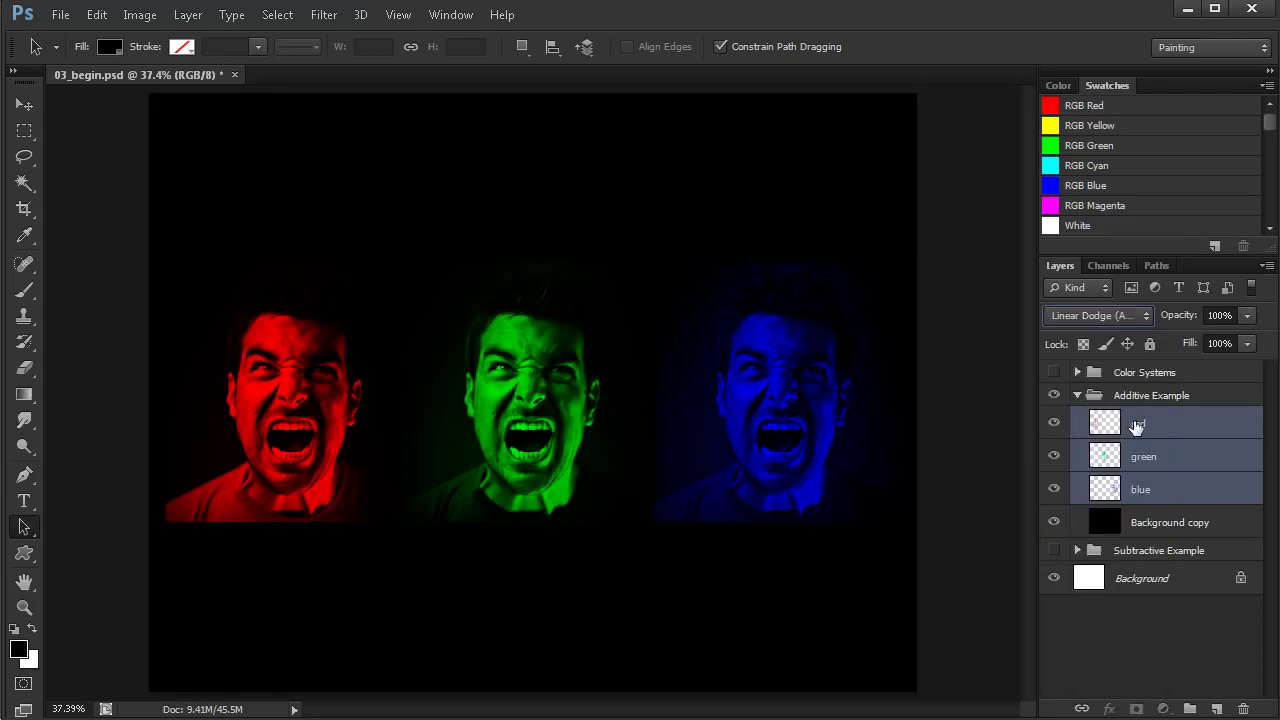
click(1136, 426)
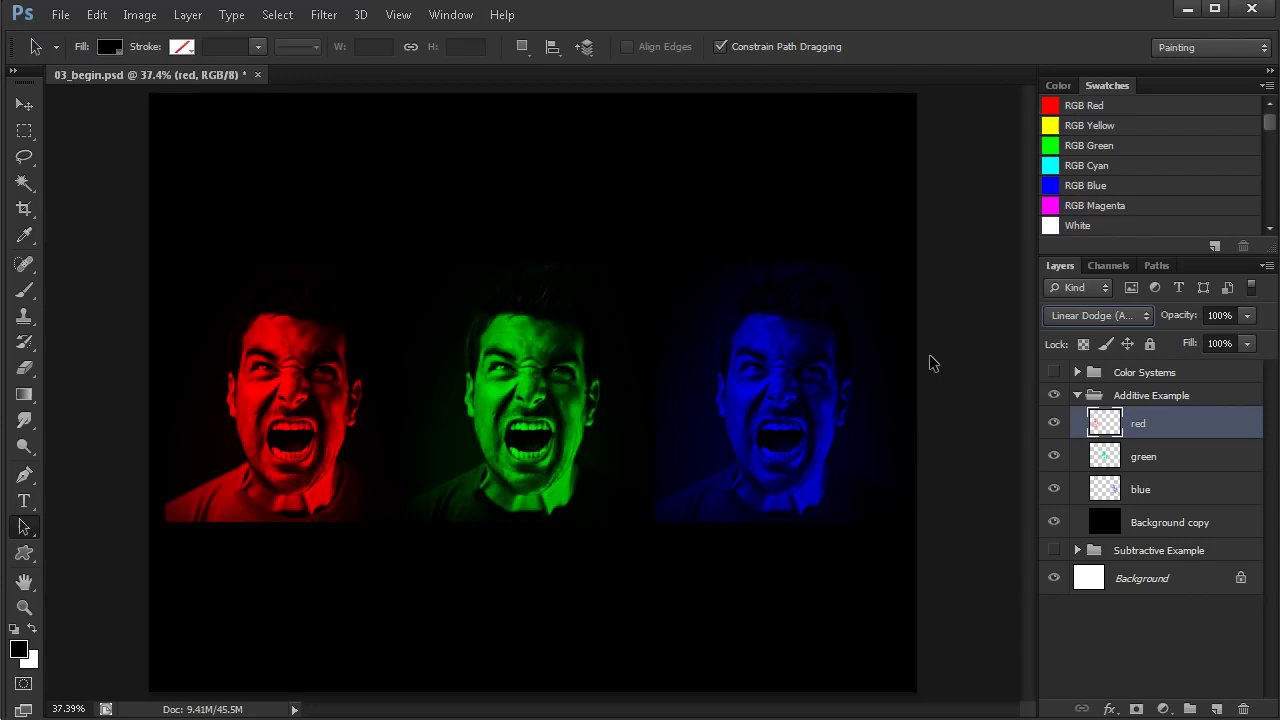
Dismiss the layer-selection error from clicking the canvas and switch to the Move tool.
click(300, 440)
click(630, 418)
click(24, 104)
Test Linear Dodge overlaps by sliding the red and green faces over the others and back.
drag(306, 472, 540, 474)
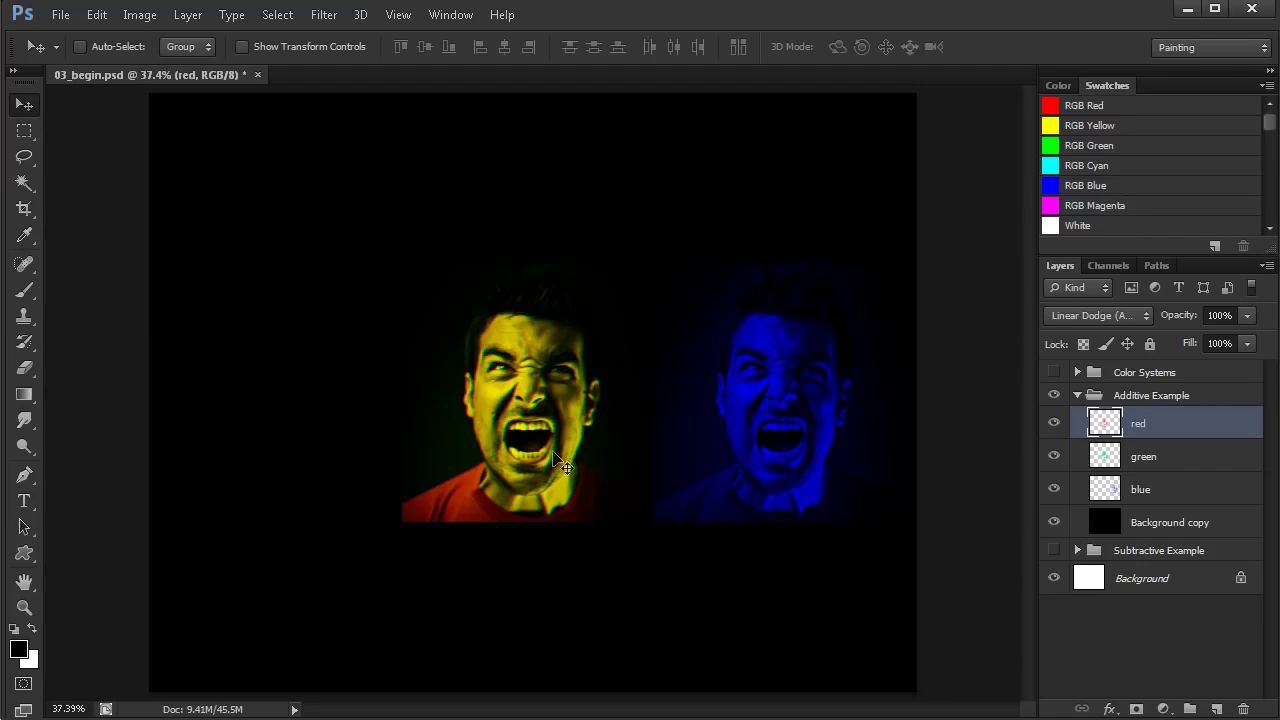
drag(528, 482, 784, 490)
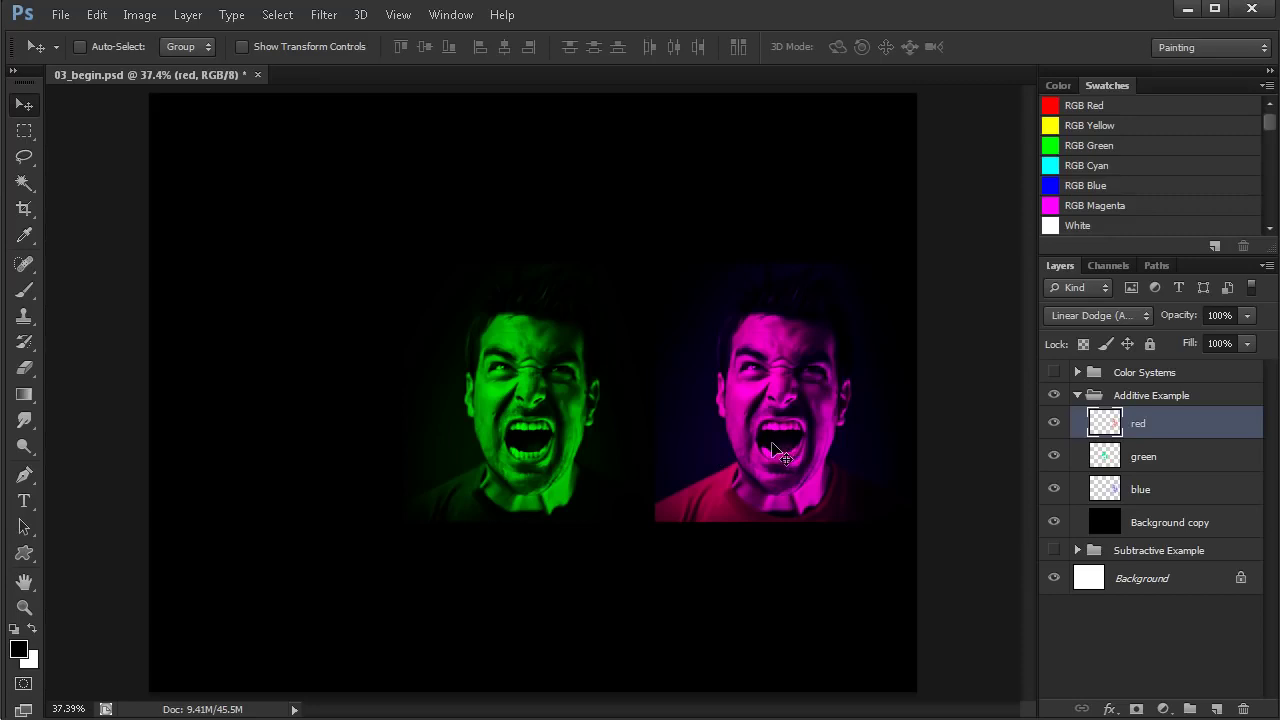
drag(776, 470, 288, 470)
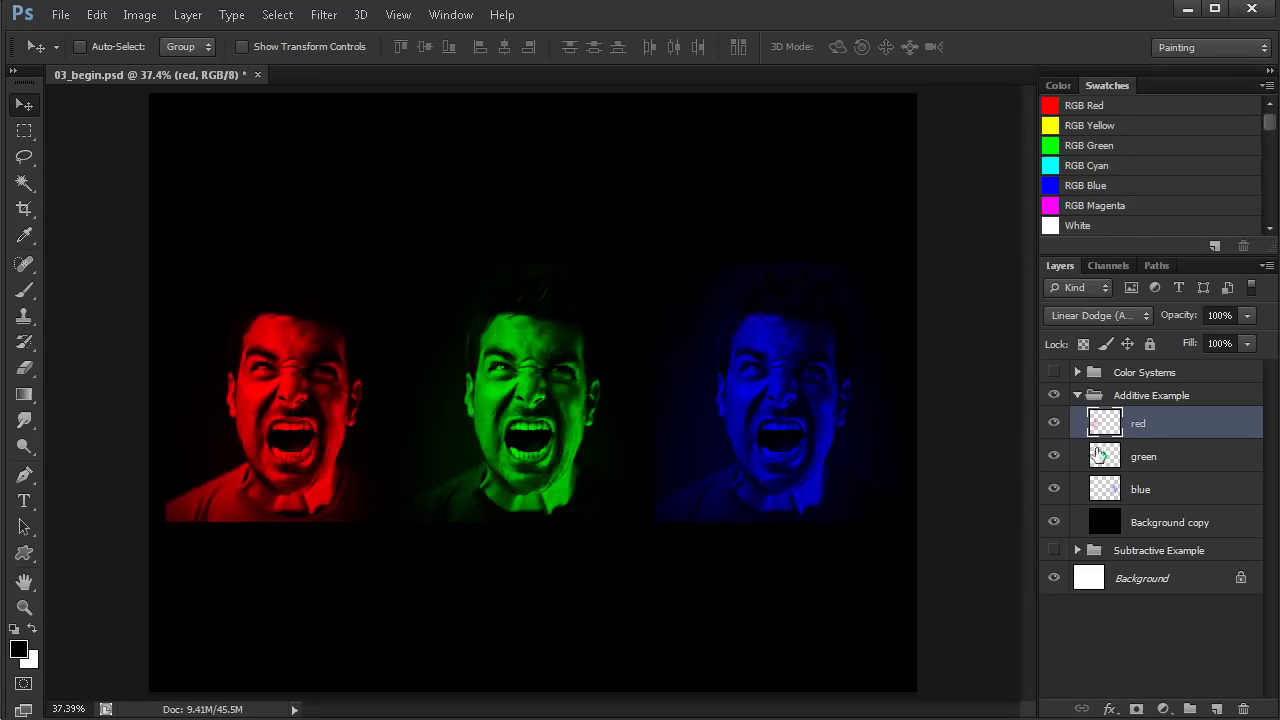
click(1143, 458)
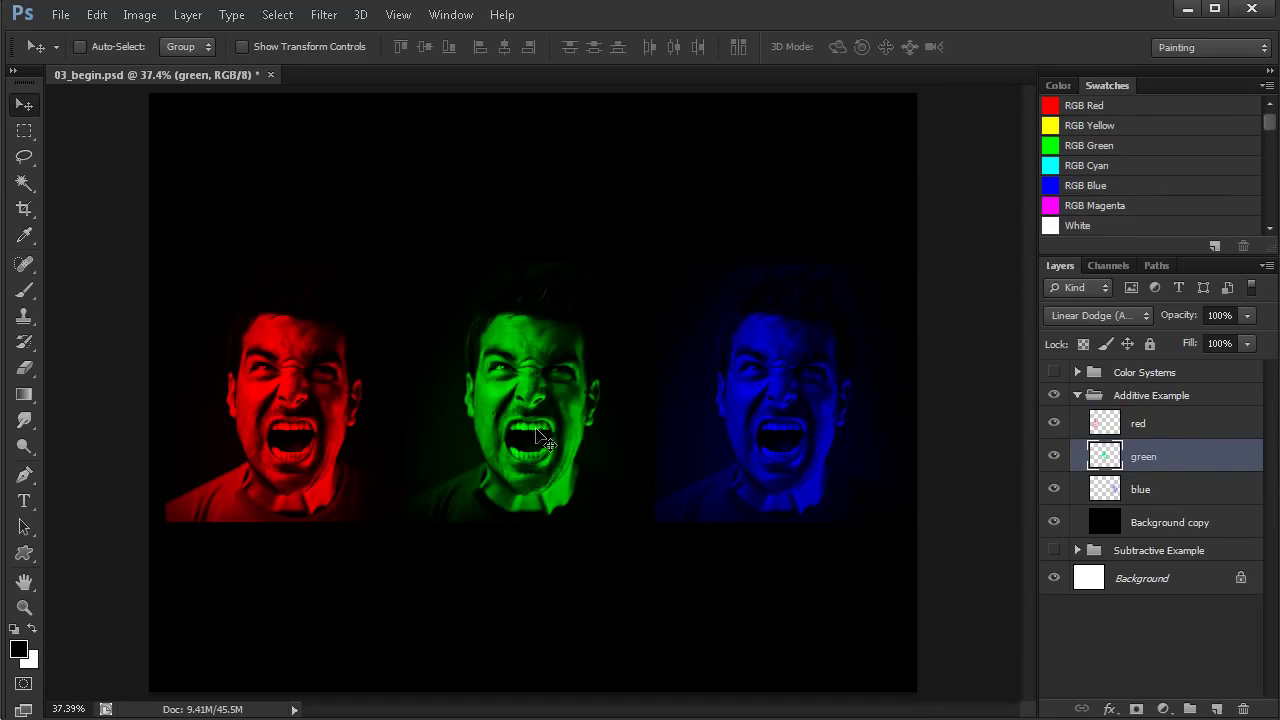
drag(532, 441, 779, 448)
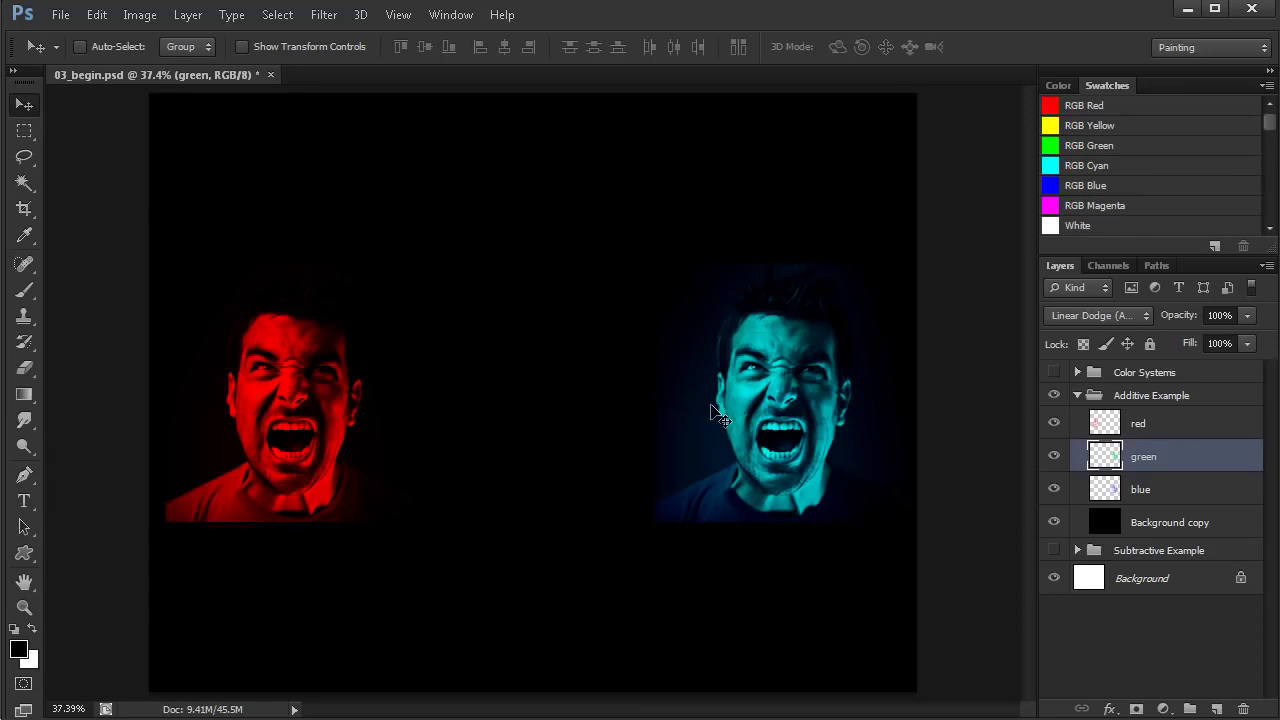
drag(763, 467, 512, 467)
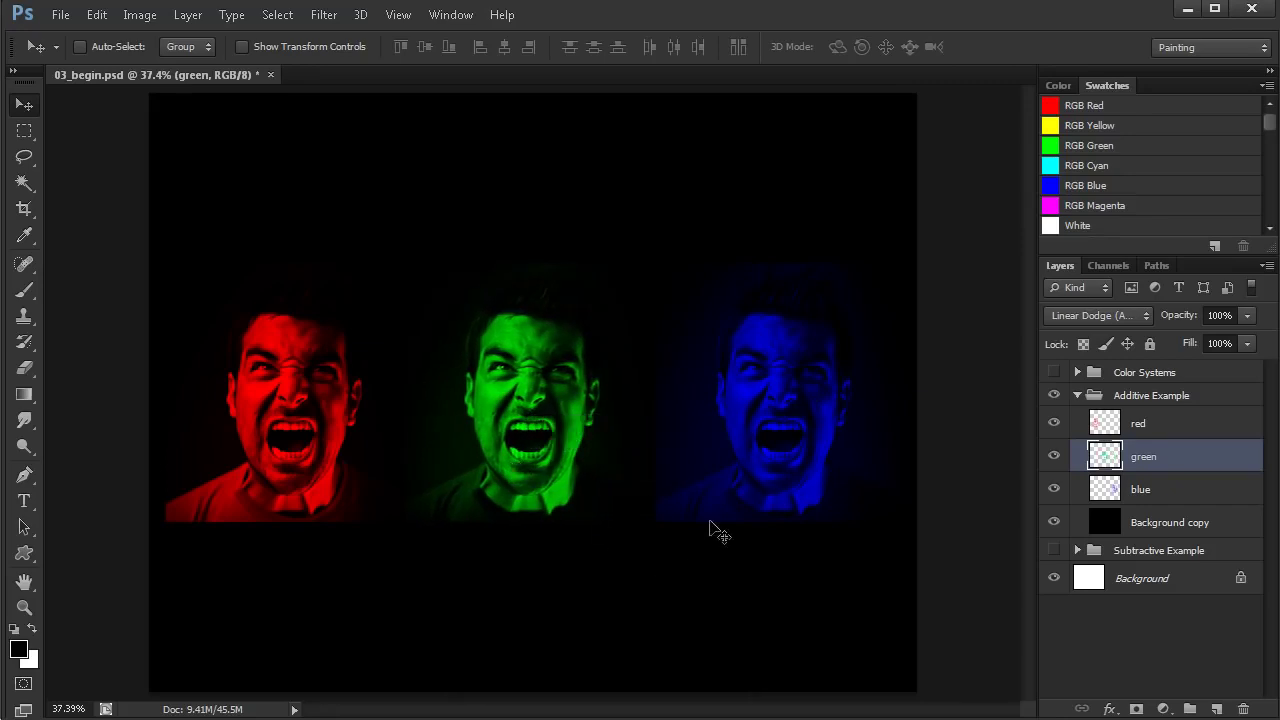
Stack the blue face onto the green face, then move the red face onto the resulting cyan face.
click(1145, 488)
drag(786, 445, 538, 444)
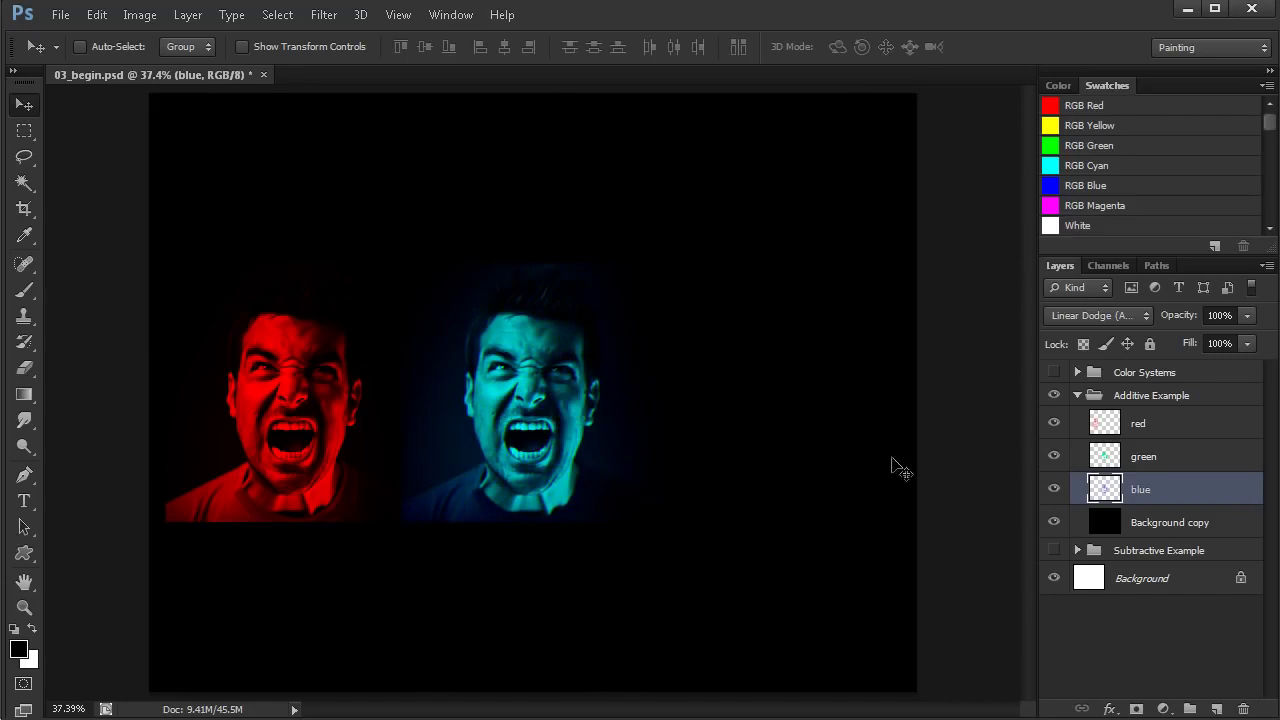
click(1138, 424)
drag(294, 450, 530, 468)
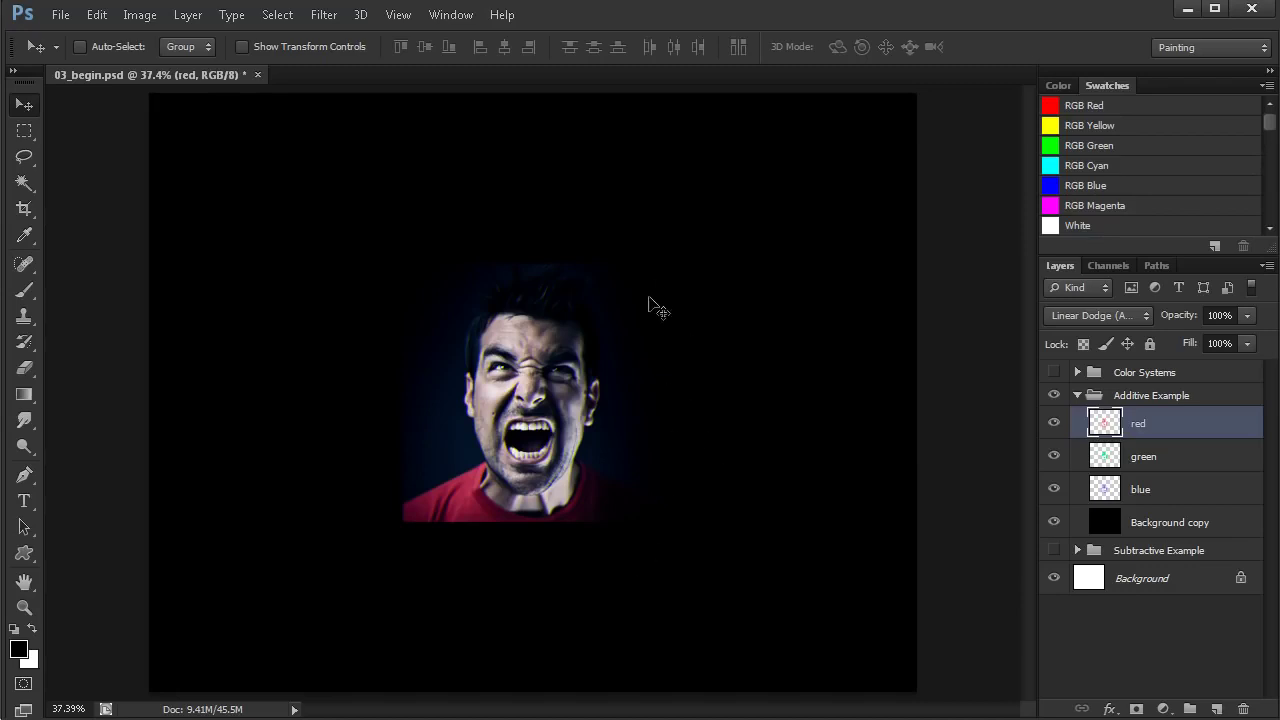
Zoom in to inspect the additive portrait, zoom back out, and collapse the Additive Example group.
scroll(556, 425, up, 5)
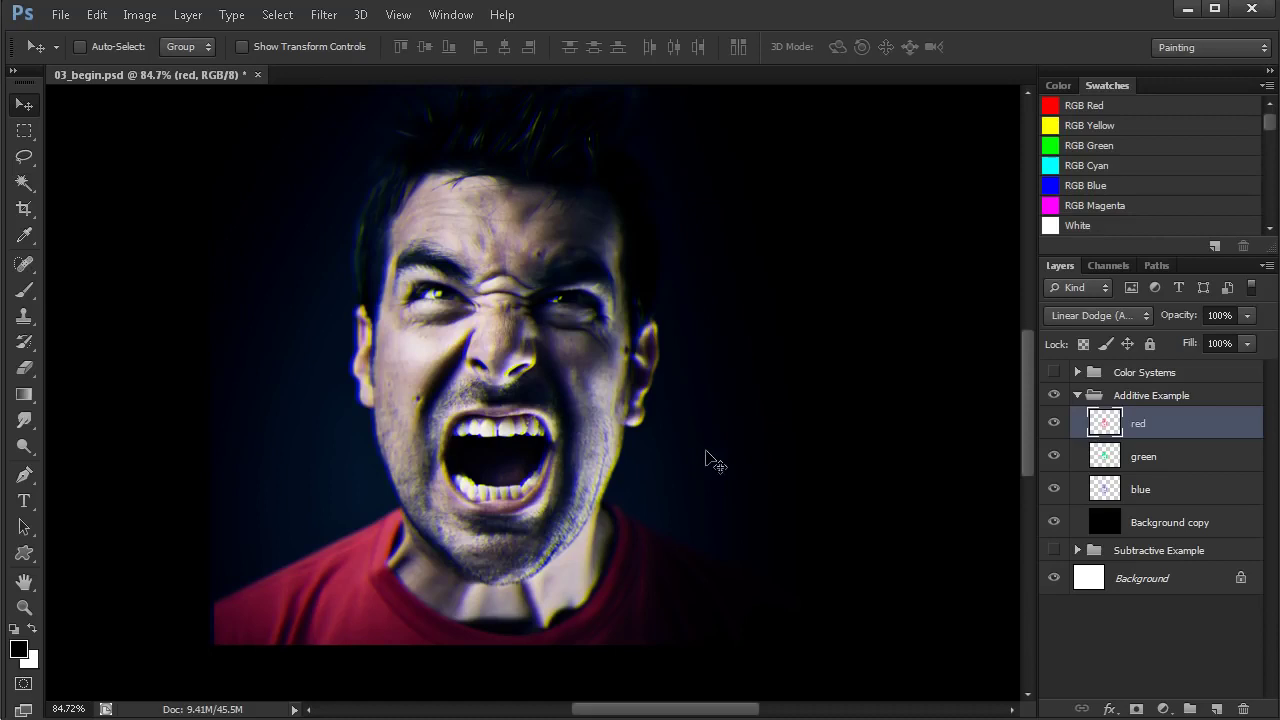
drag(758, 495, 707, 507)
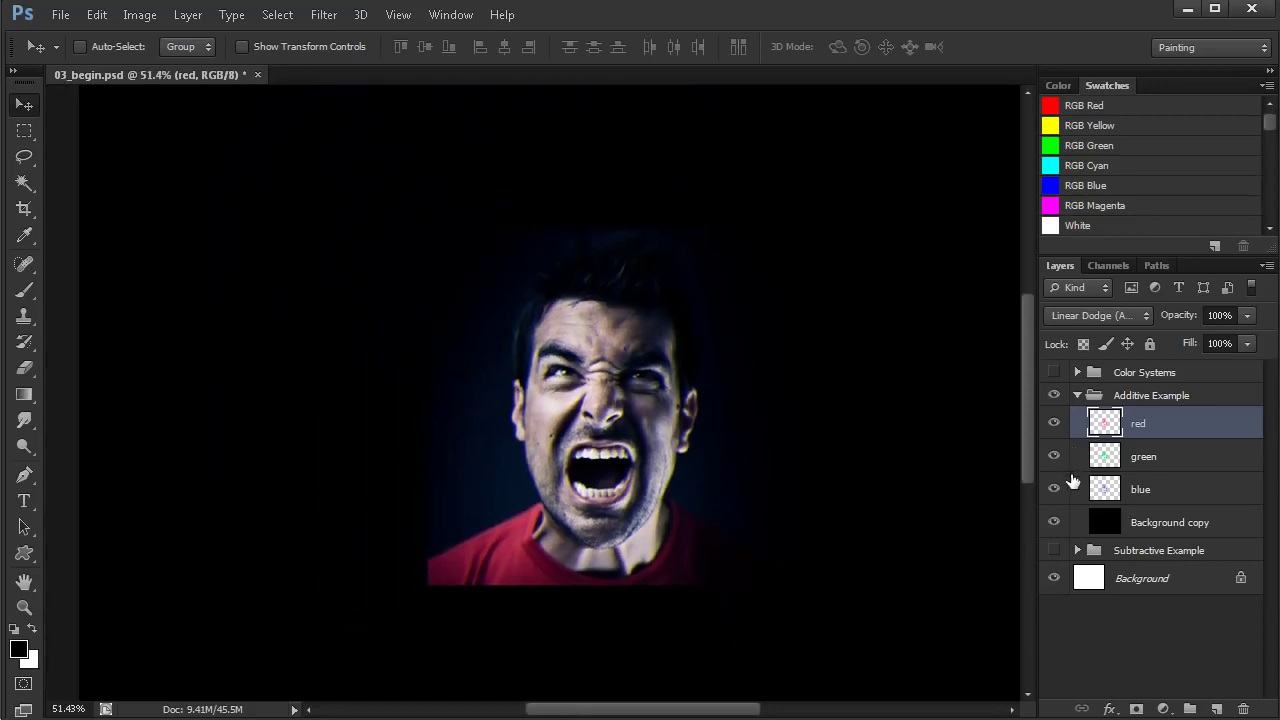
click(1077, 396)
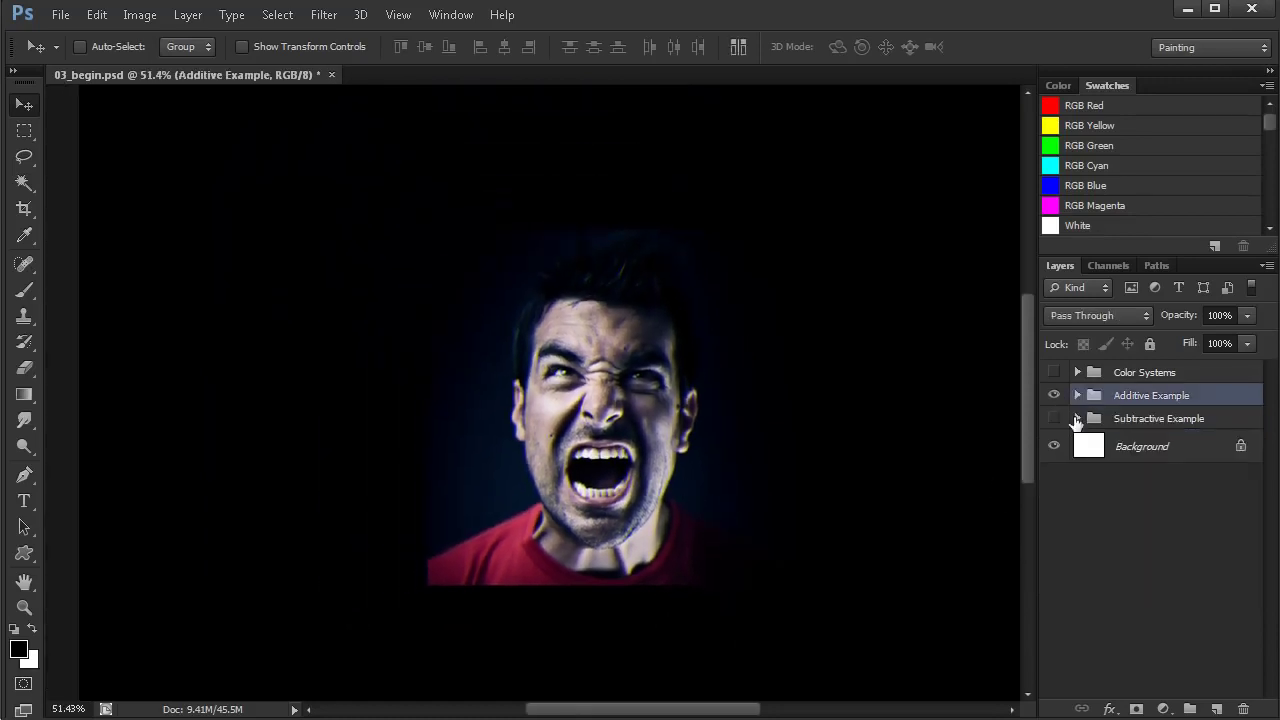
Hide the Additive Example group, show Subtractive Example, expand it and select the cyan layer.
click(1054, 396)
click(1054, 418)
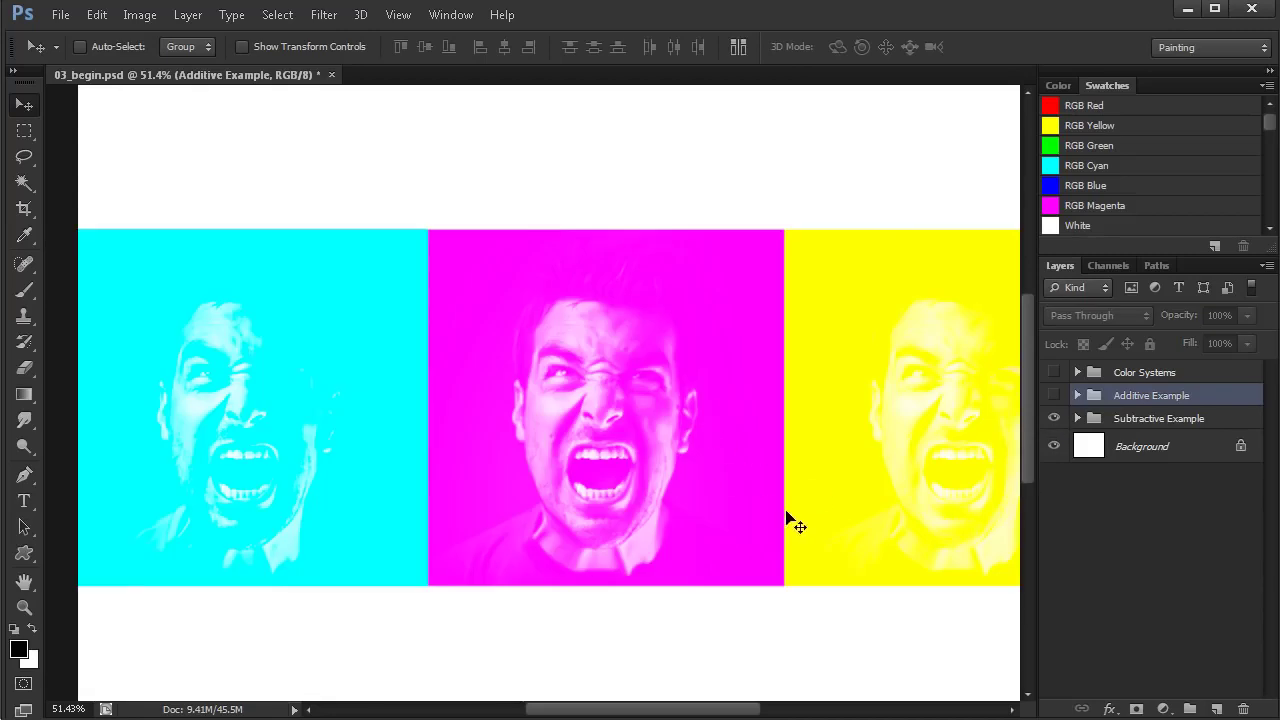
drag(786, 520, 709, 517)
scroll(777, 517, down, 2)
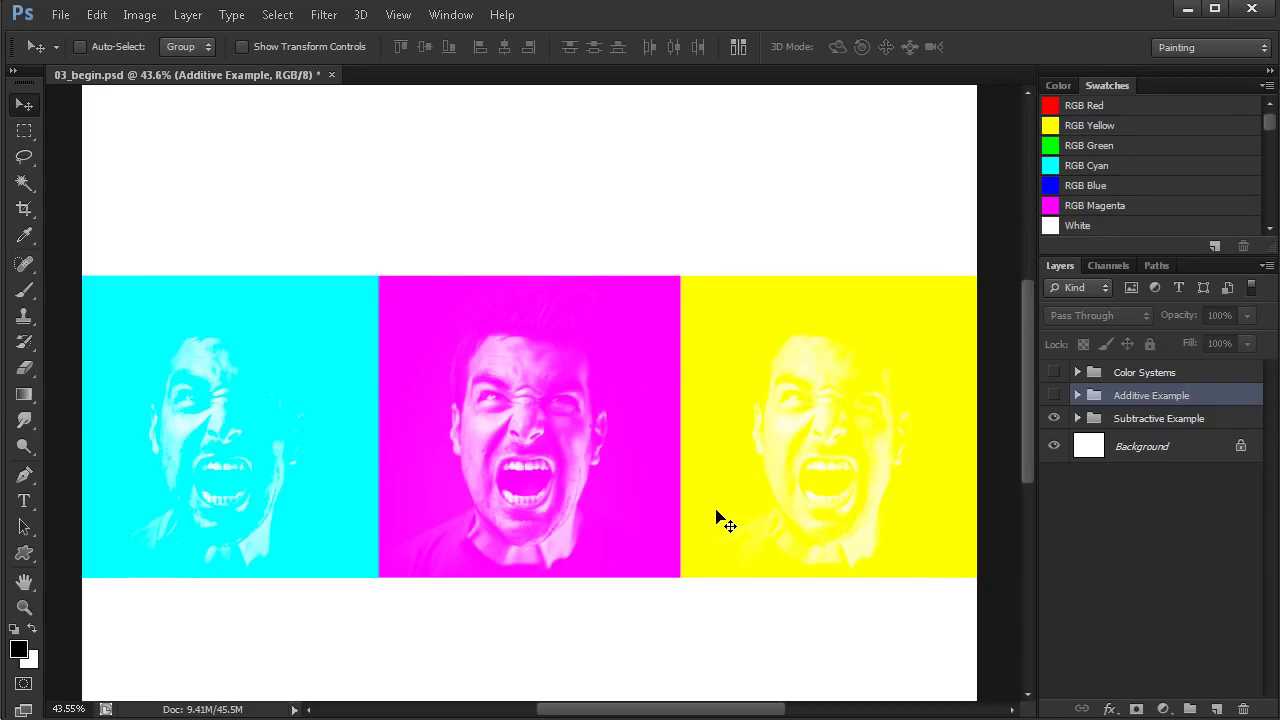
click(1077, 418)
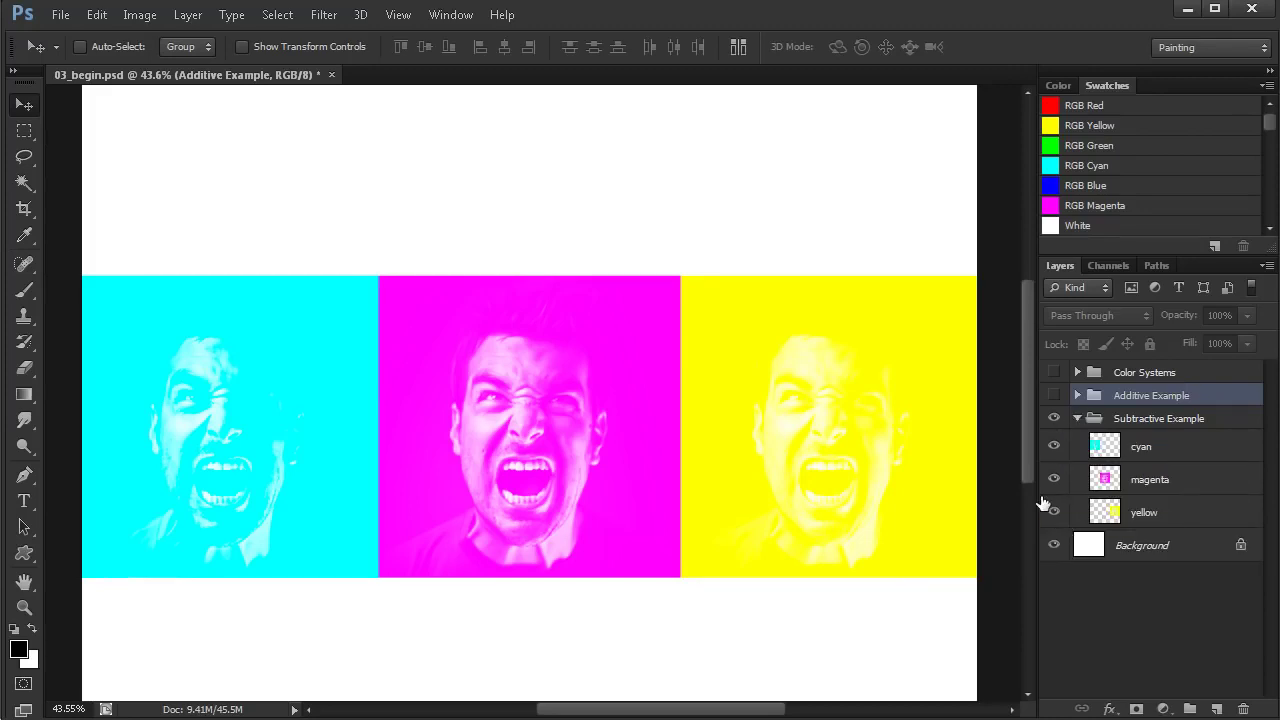
click(1128, 448)
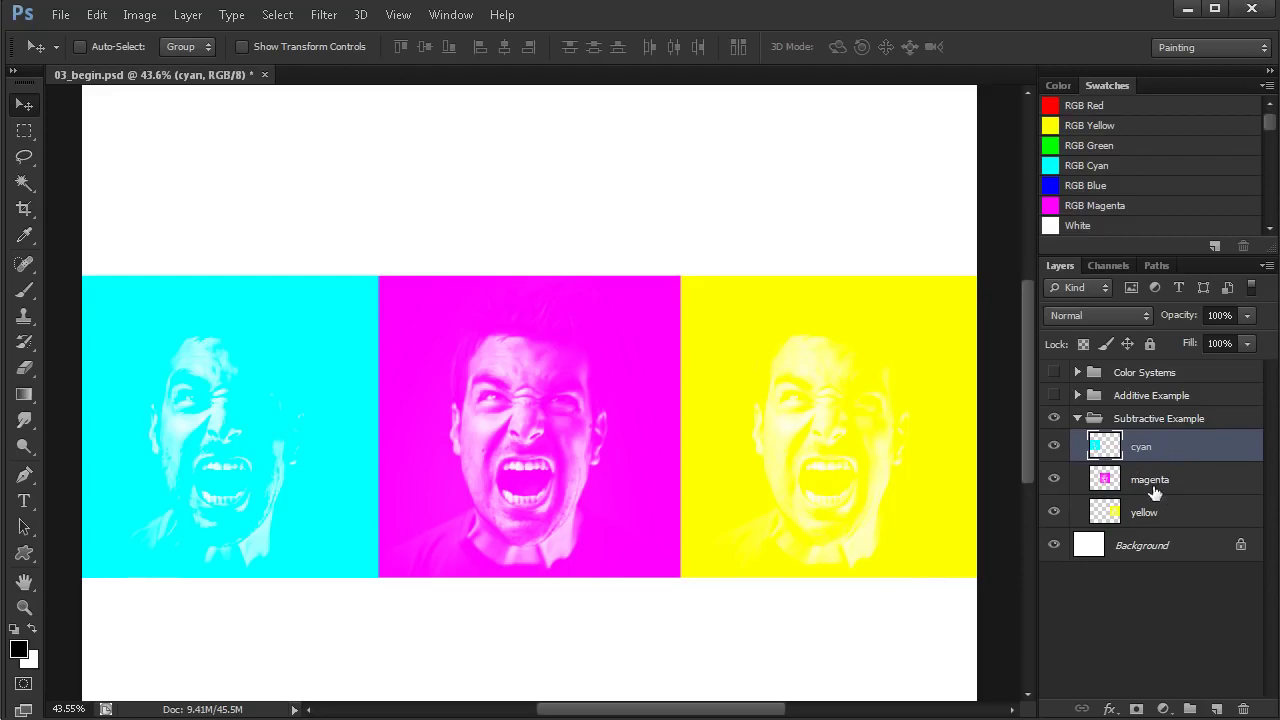
Set the cyan, magenta and yellow layers to Multiply, leaving only the cyan layer selected.
shift+click(1144, 513)
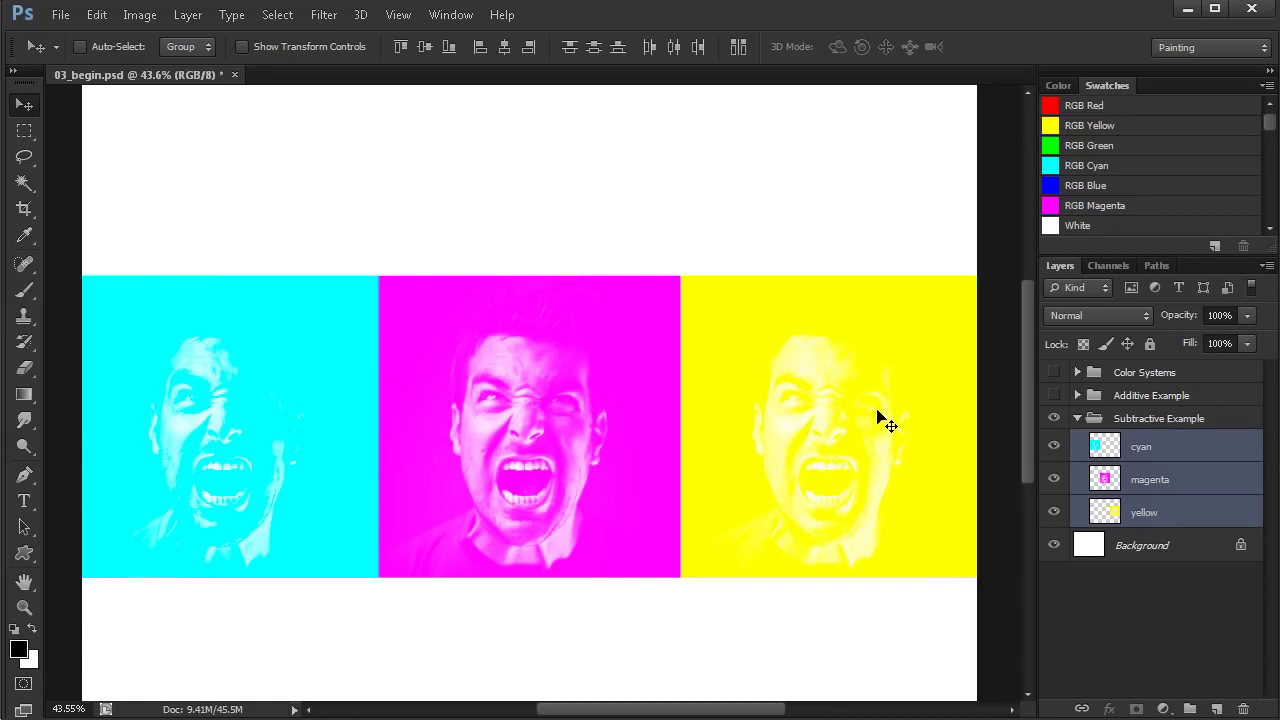
click(1135, 315)
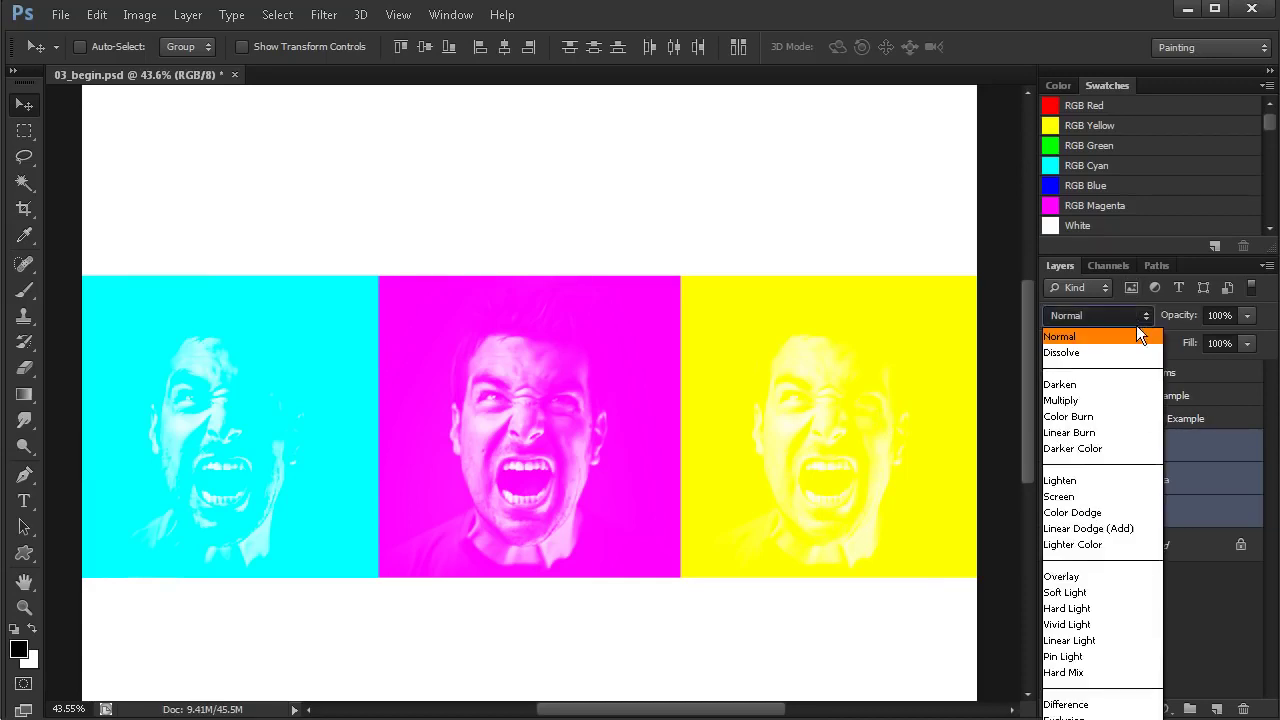
click(1077, 402)
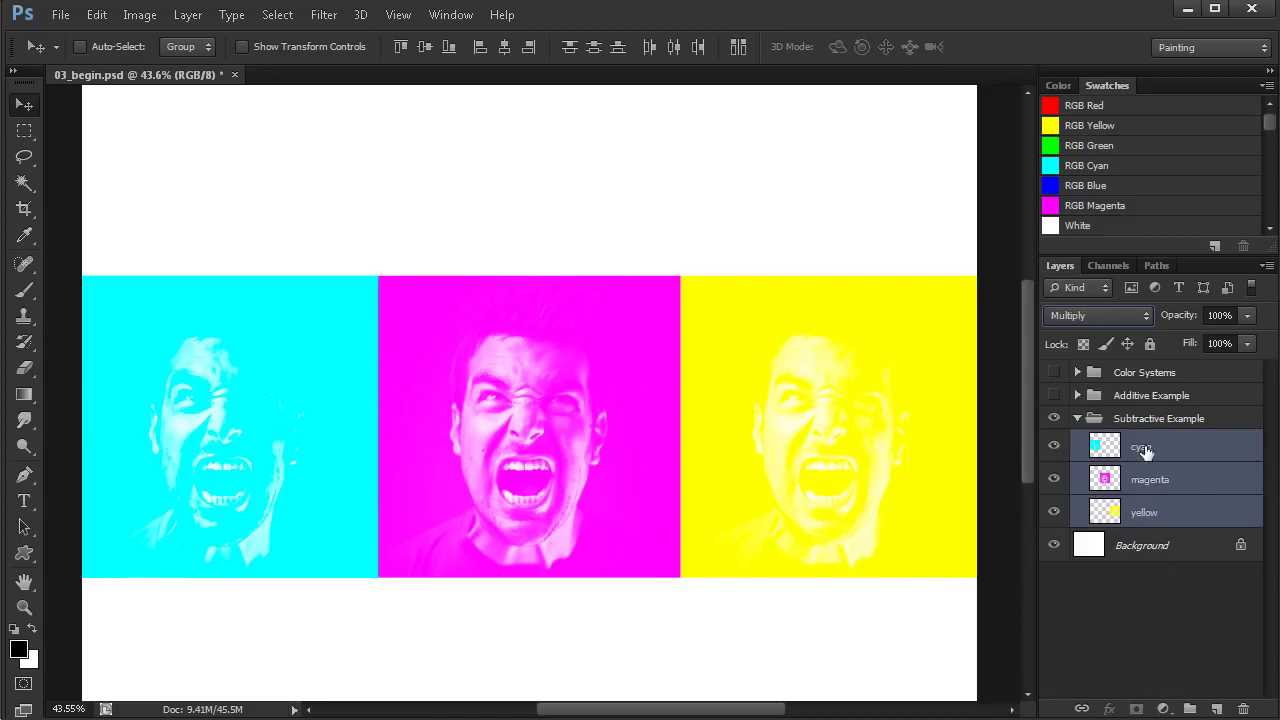
click(1143, 452)
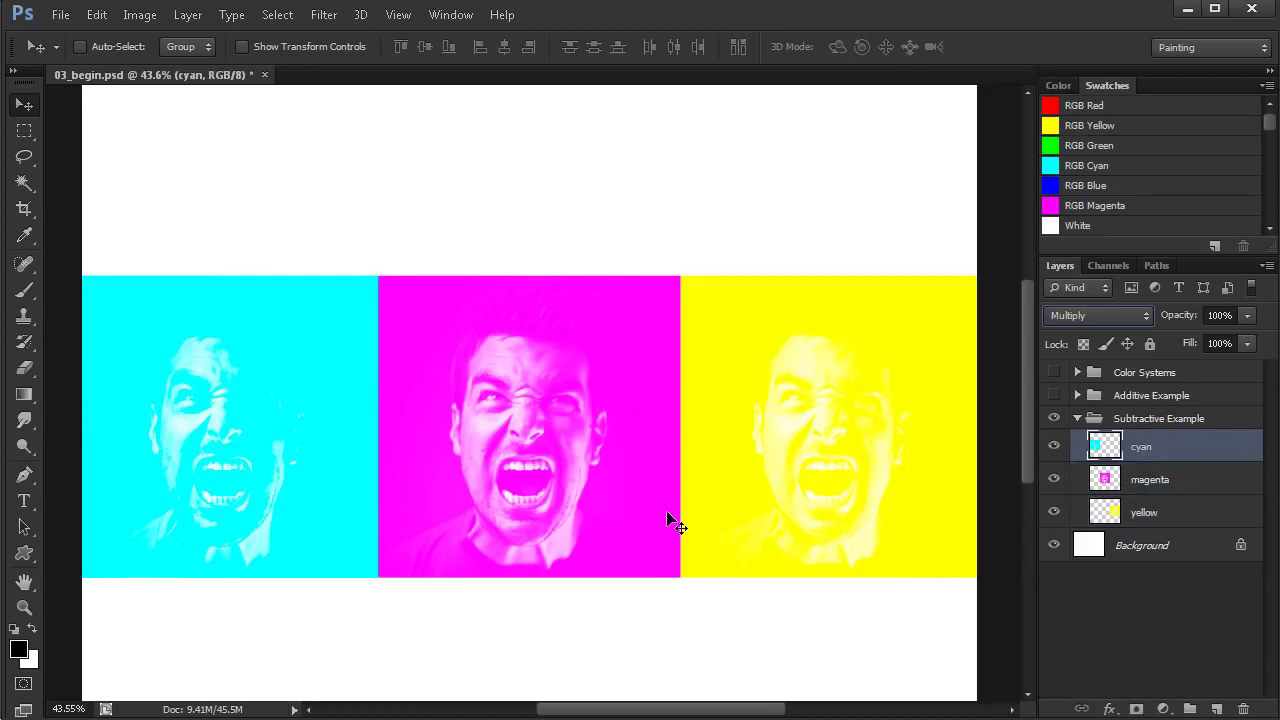
Test the cyan face's Multiply overlaps across the magenta and yellow squares, then undo the move.
drag(237, 450, 533, 500)
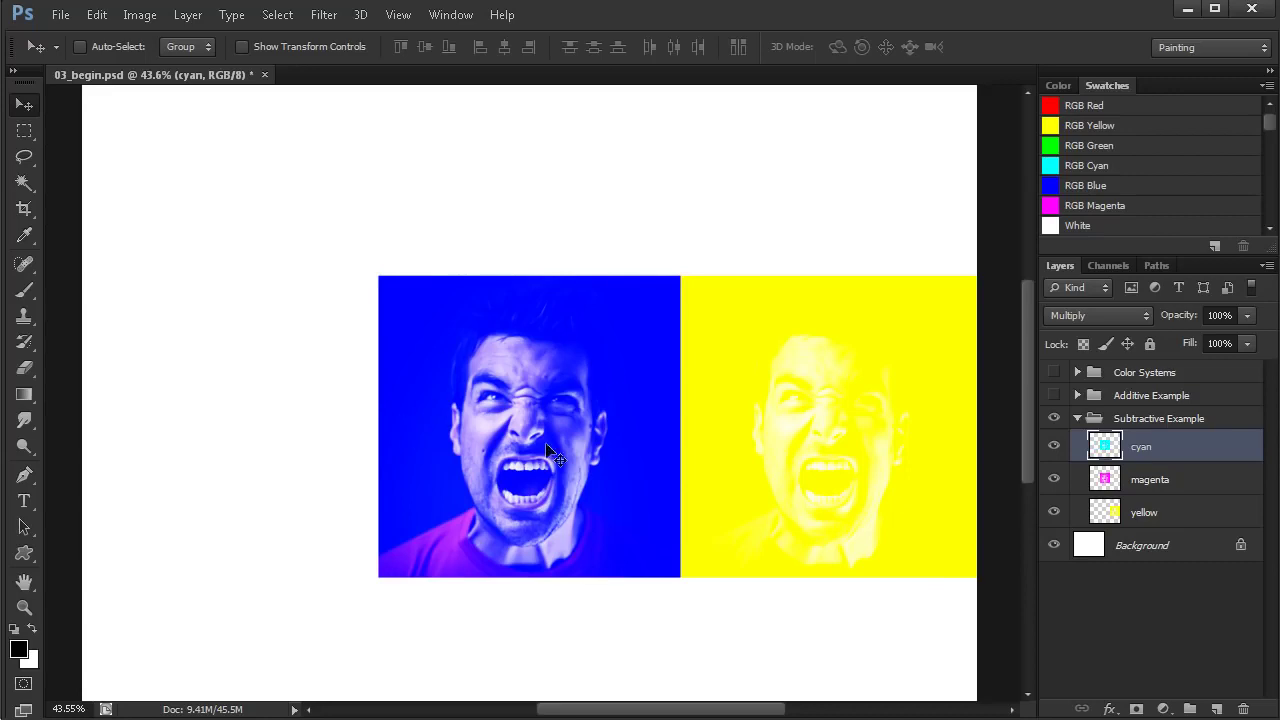
drag(564, 483, 258, 484)
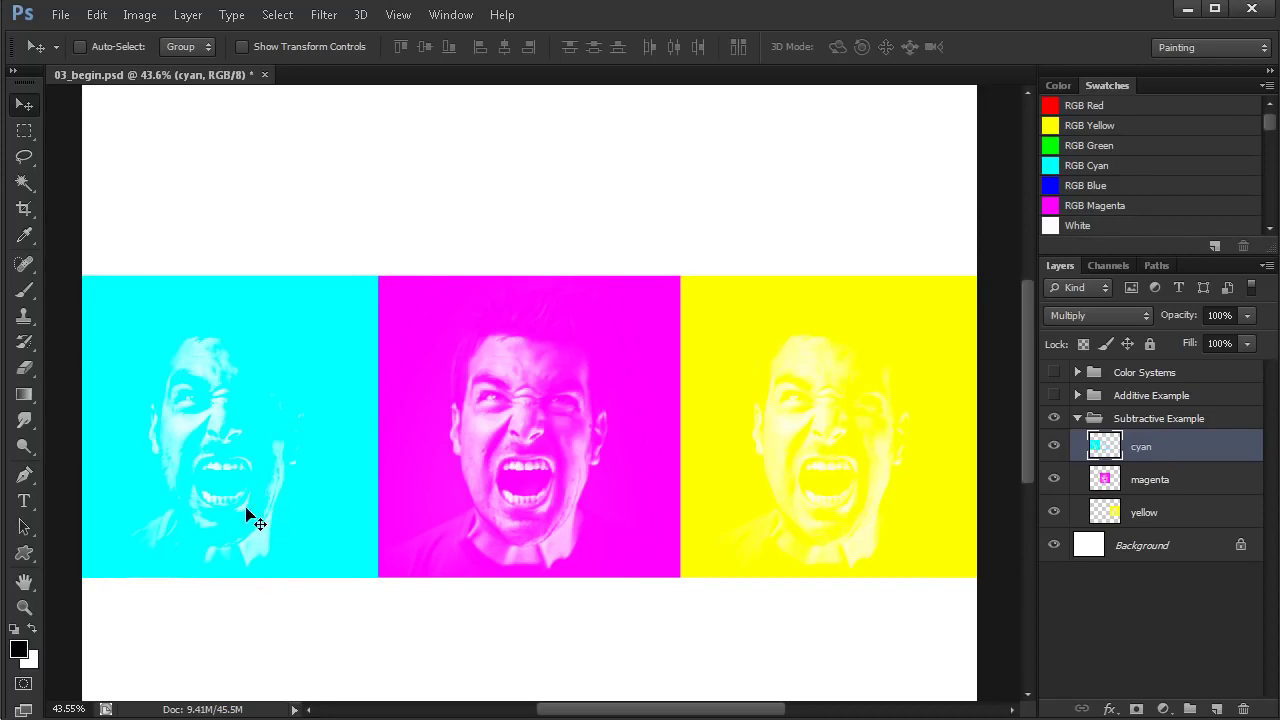
click(1138, 490)
click(1152, 454)
drag(322, 443, 894, 437)
drag(808, 466, 698, 486)
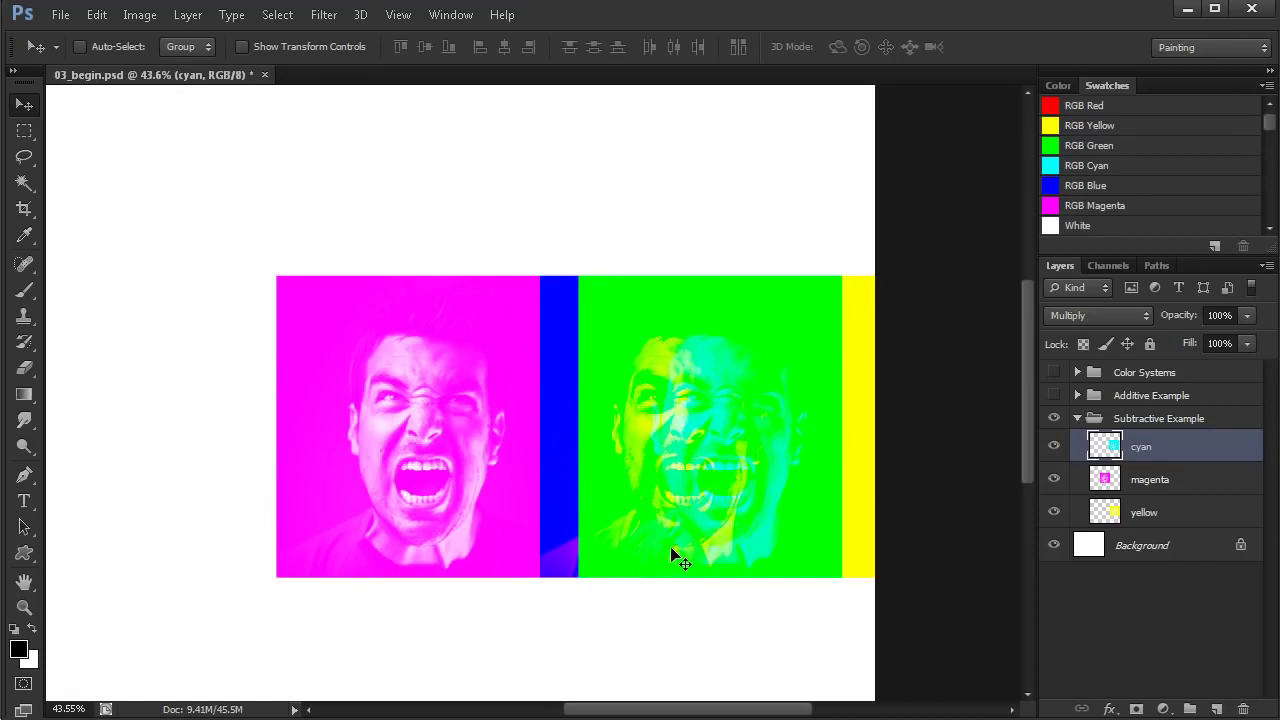
key(ctrl+z)
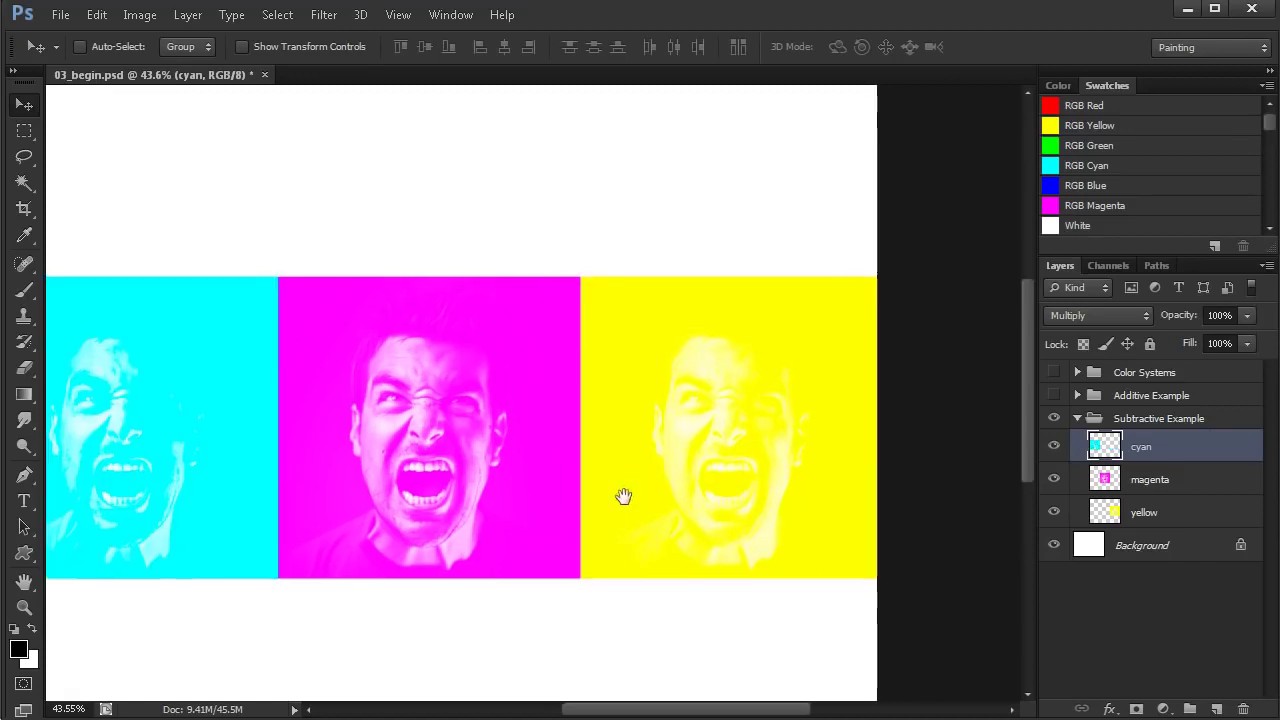
drag(679, 500, 717, 506)
Try moving the magenta face onto the yellow face, then undo it.
click(1131, 480)
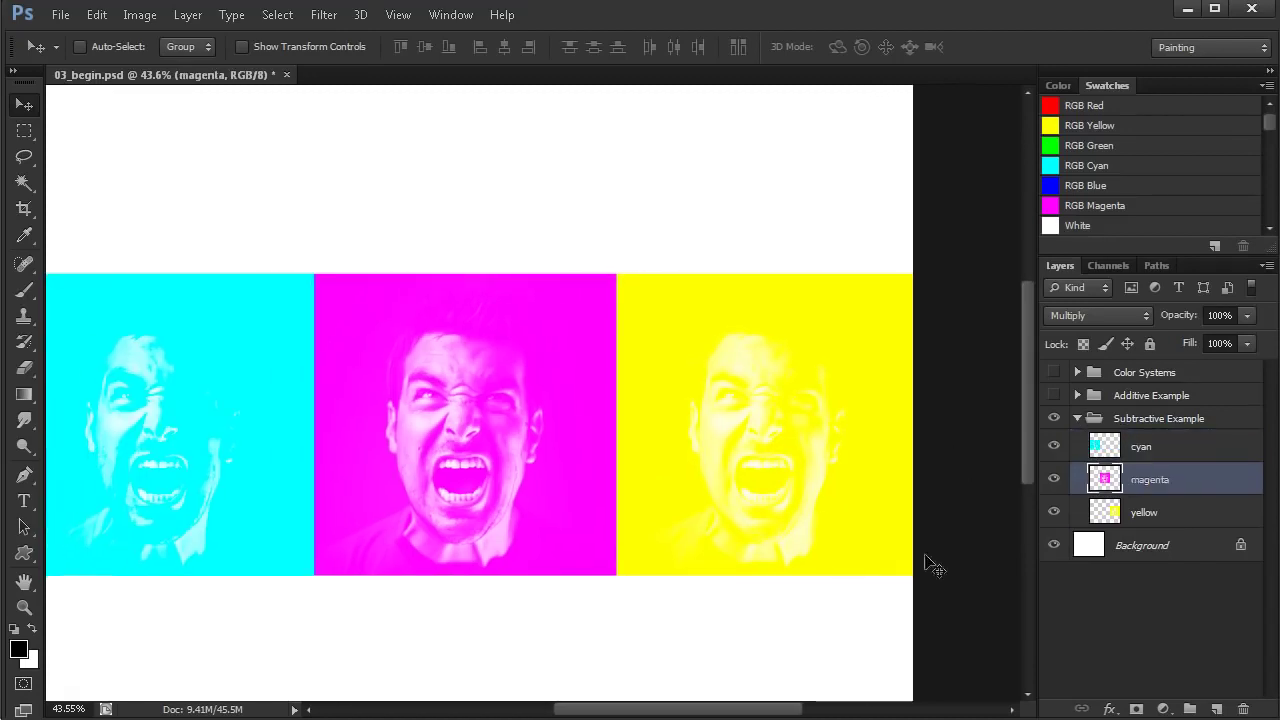
drag(560, 383, 870, 397)
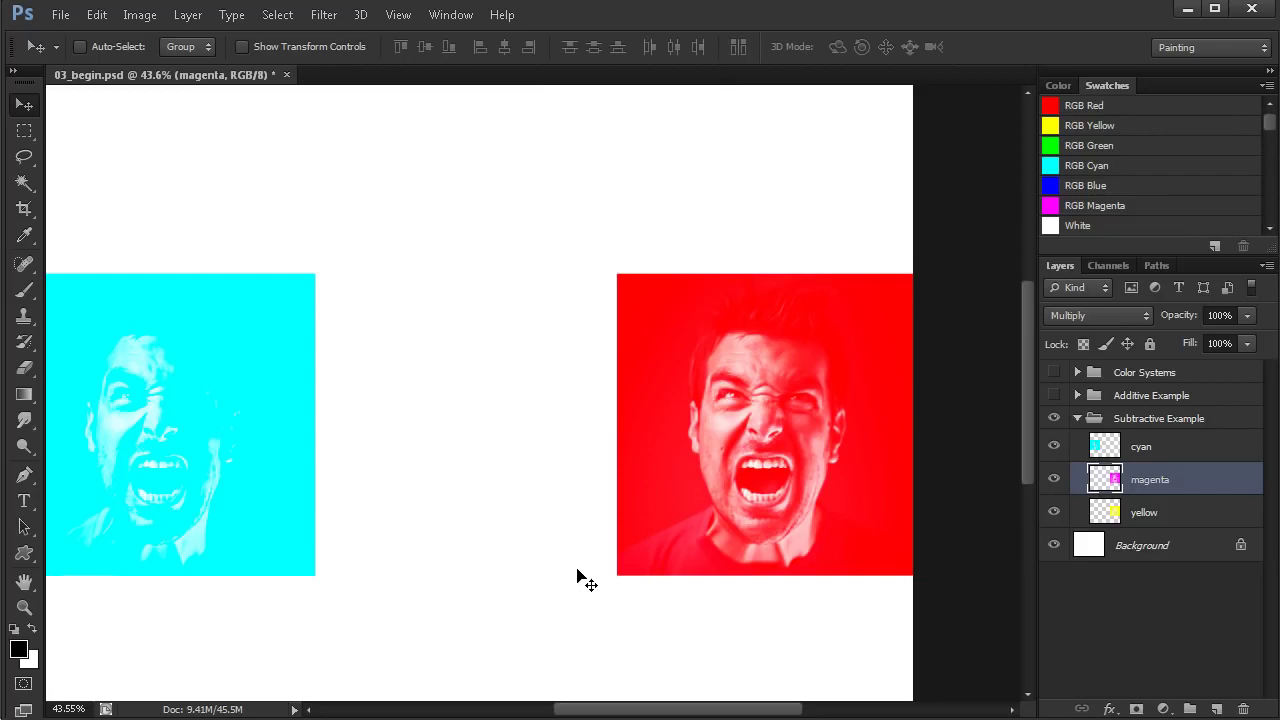
key(ctrl+z)
drag(628, 495, 704, 483)
Drag the yellow face onto the magenta face, then the cyan face onto their red overlap.
click(1130, 512)
drag(858, 440, 556, 428)
click(1142, 448)
drag(291, 449, 585, 455)
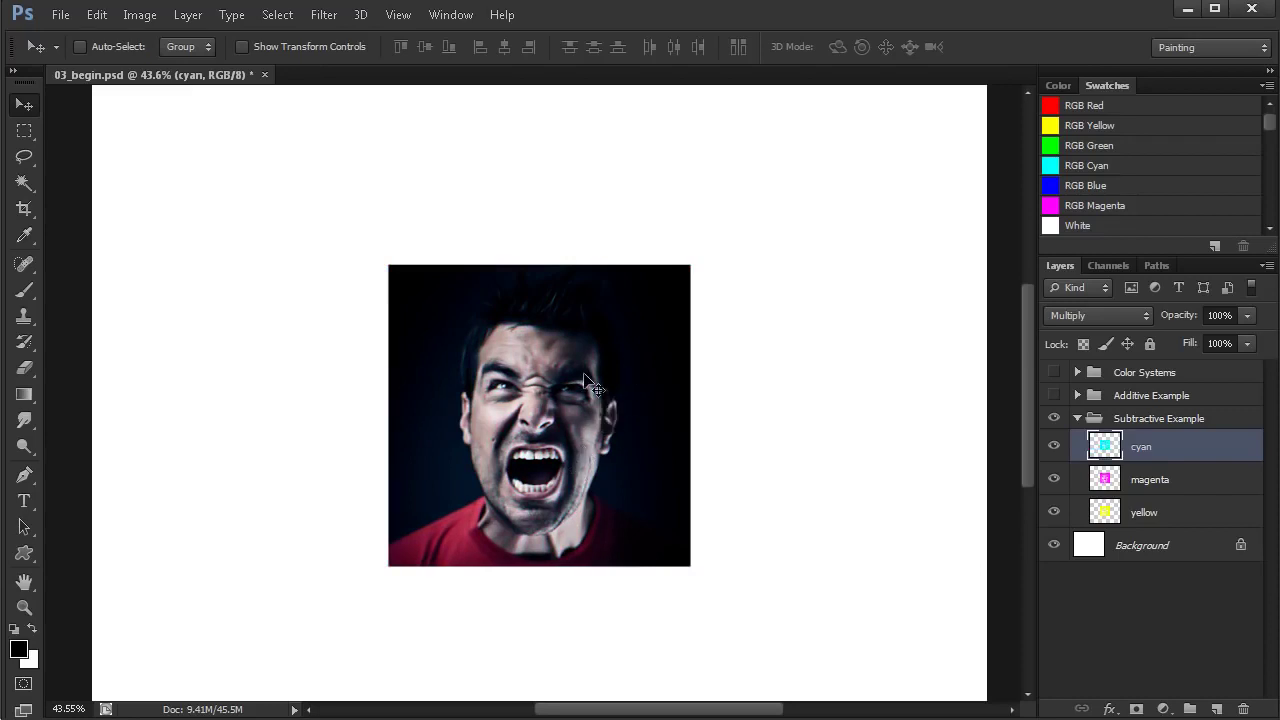